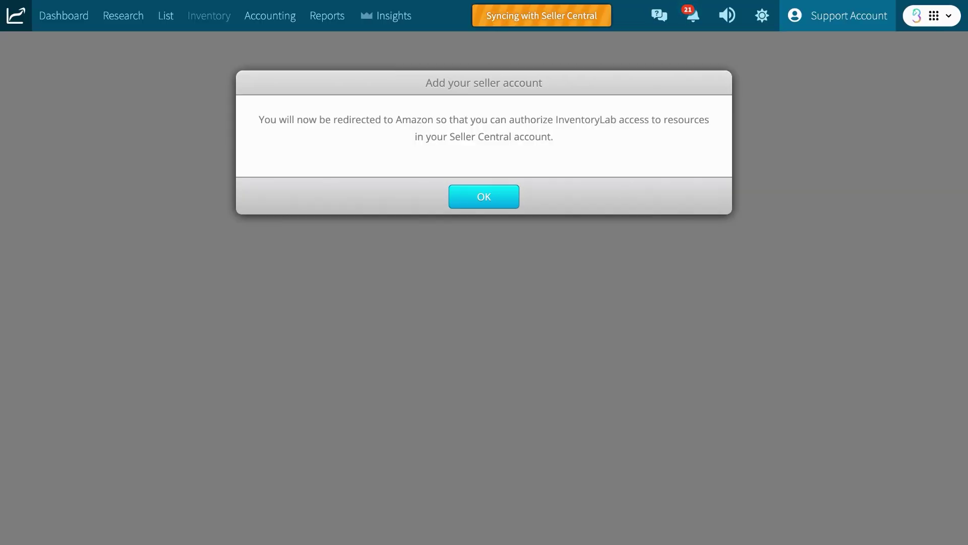
- Accept the redirect to Amazon's Authorize InventoryLab page for the seller account
{"action": "key", "text": "Return"}
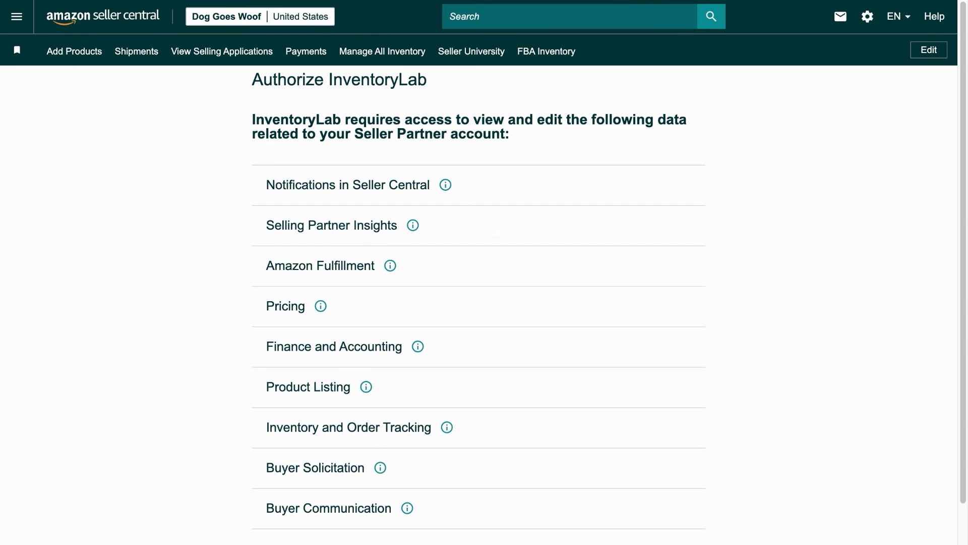
- Scroll through the data areas InventoryLab requests on the Authorize page
{"action": "scroll", "coordinate": [484, 273], "scroll_direction": "down", "scroll_amount": 5}
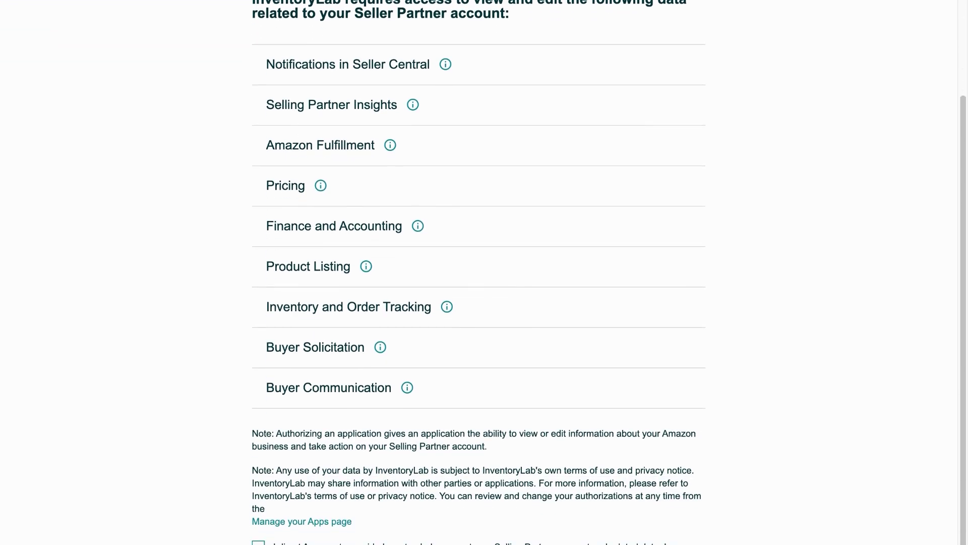
{"action": "scroll", "coordinate": [464, 422], "scroll_direction": "down", "scroll_amount": 1}
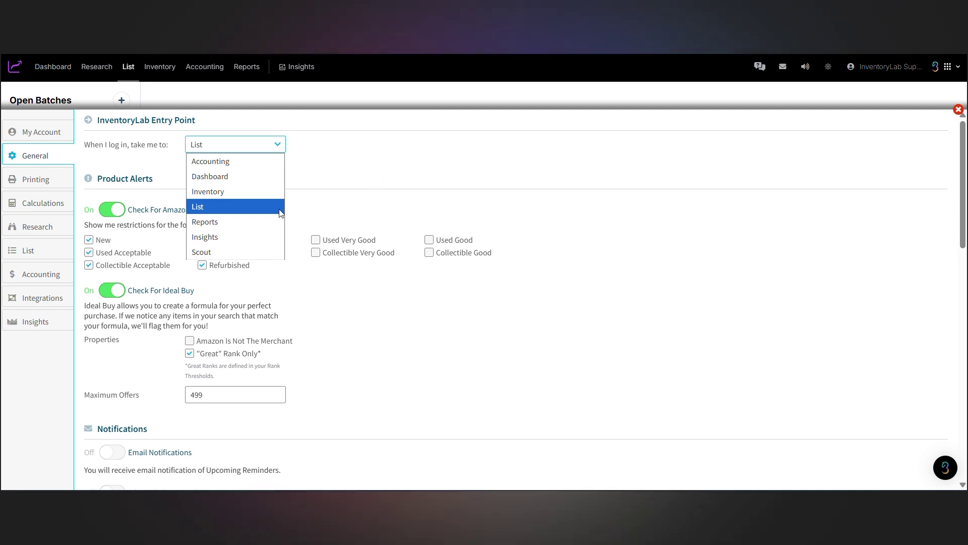
- Keep List as the login entry point and look over the rest of General settings
{"action": "left_click", "coordinate": [320, 208]}
{"action": "scroll", "coordinate": [444, 206], "scroll_direction": "down", "scroll_amount": 1}
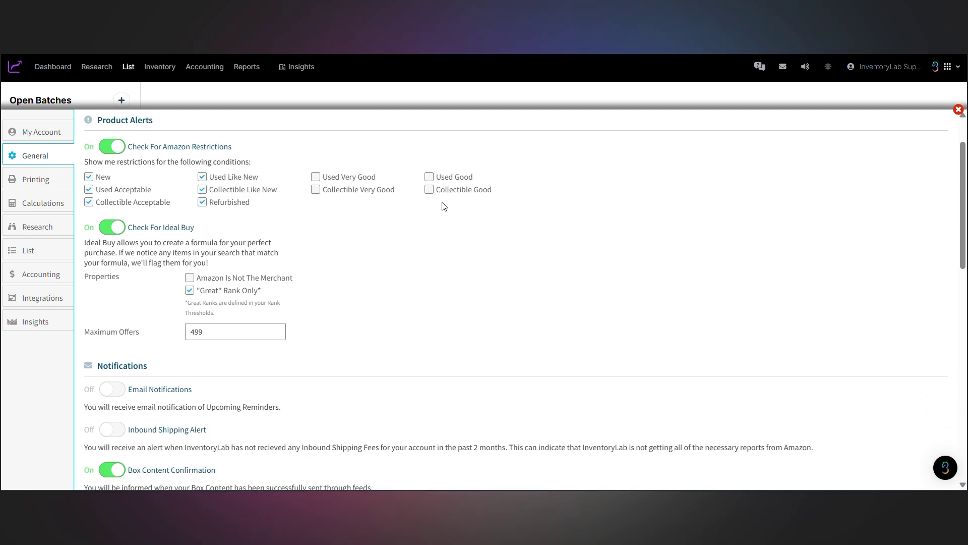
{"action": "scroll", "coordinate": [443, 206], "scroll_direction": "down", "scroll_amount": 2}
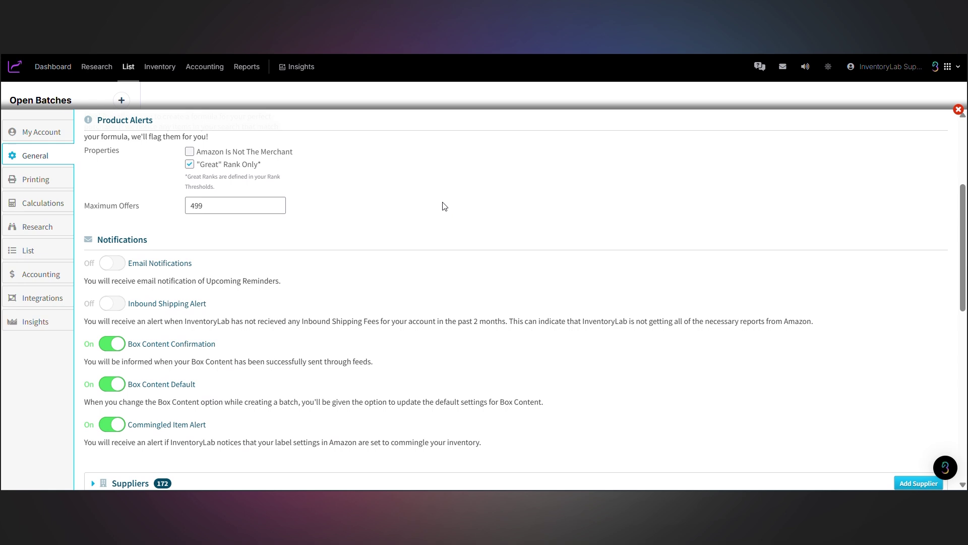
{"action": "scroll", "coordinate": [444, 206], "scroll_direction": "down", "scroll_amount": 2}
{"action": "scroll", "coordinate": [443, 202], "scroll_direction": "down", "scroll_amount": 2}
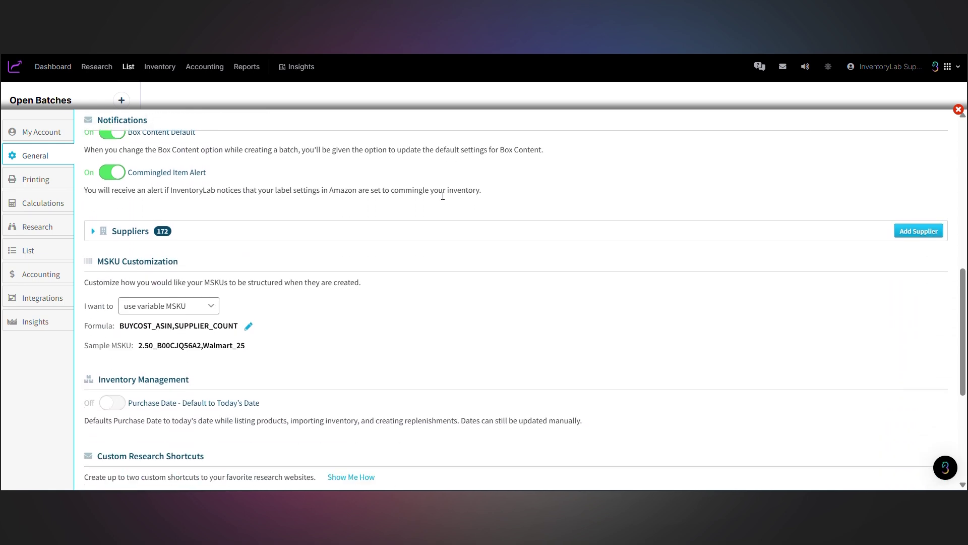
{"action": "scroll", "coordinate": [444, 197], "scroll_direction": "down", "scroll_amount": 4}
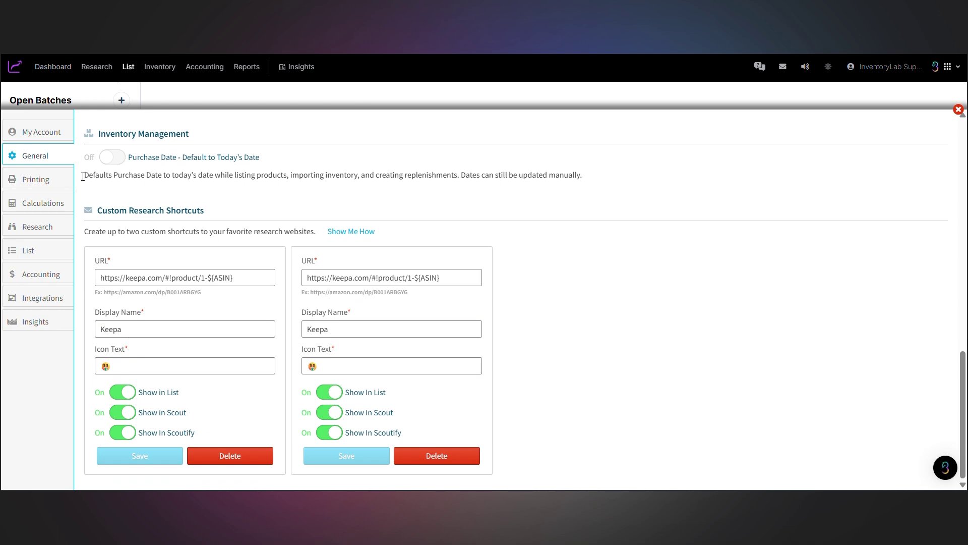
- Open the label printing settings and cancel a label printer setup
{"action": "left_click", "coordinate": [51, 182]}
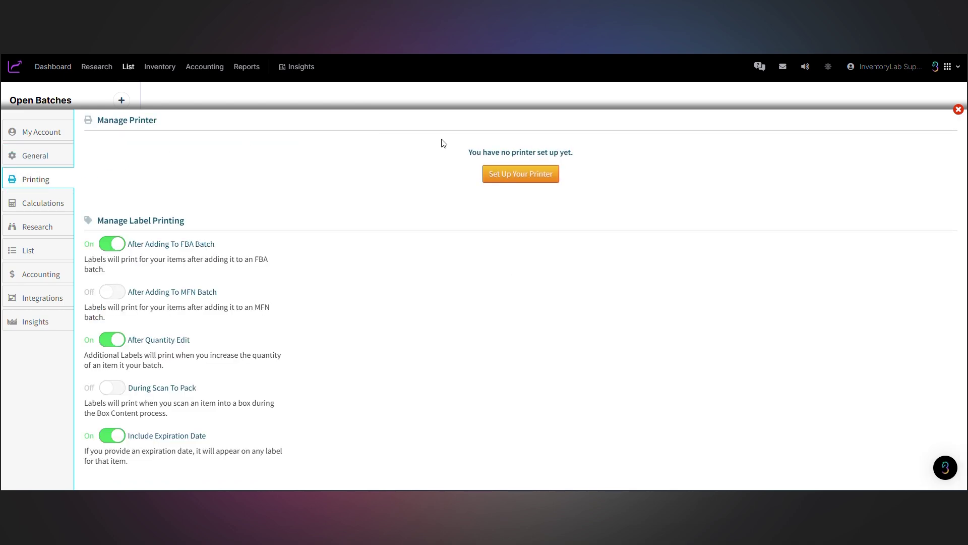
{"action": "left_click", "coordinate": [521, 174]}
{"action": "left_click", "coordinate": [485, 344]}
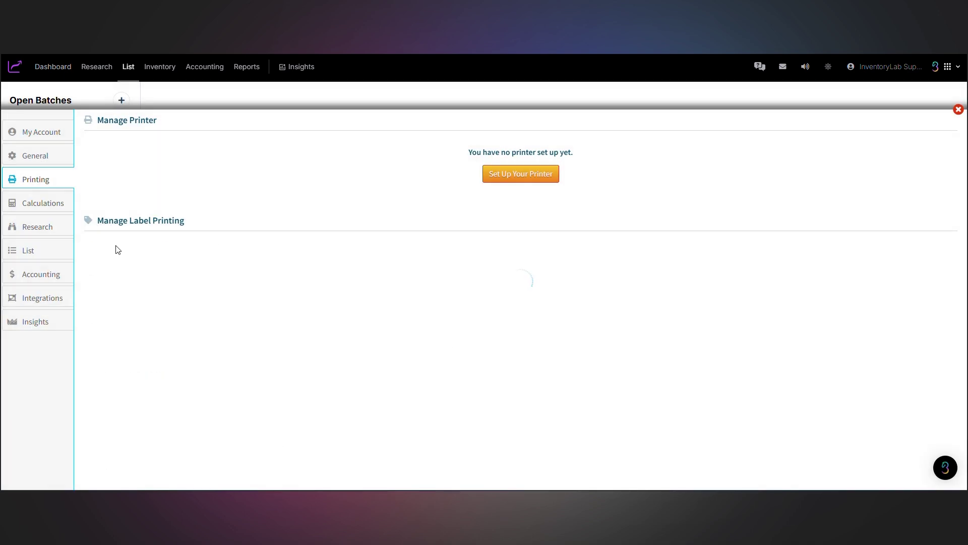
- Set the calculator's Sales Tax Rate and Discount Rate to 1 and save
{"action": "left_click", "coordinate": [55, 204]}
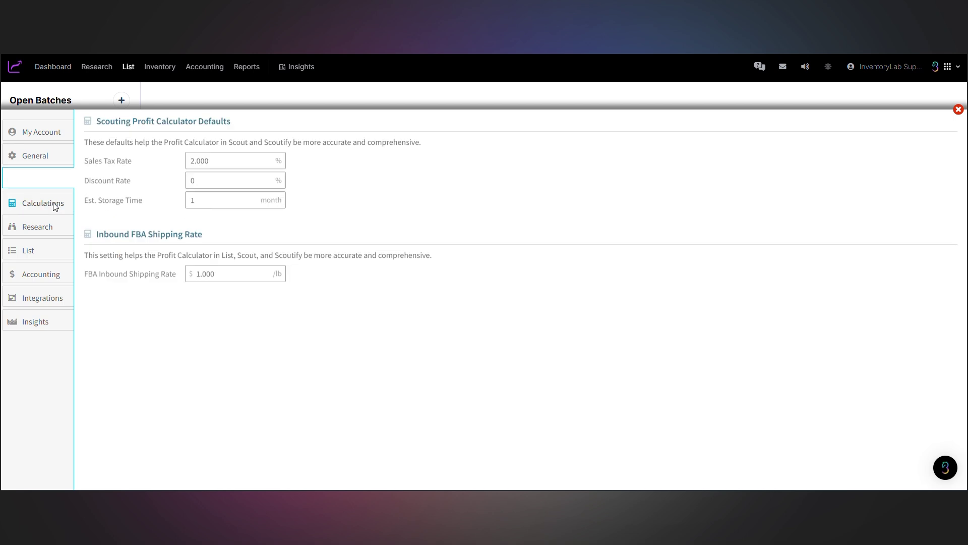
{"action": "double_click", "coordinate": [200, 160]}
{"action": "type", "text": "1"}
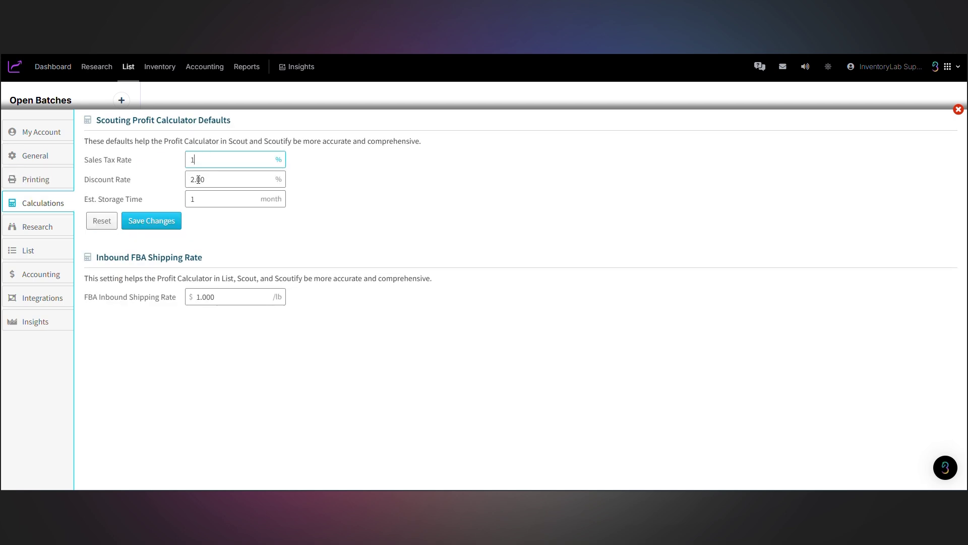
{"action": "double_click", "coordinate": [198, 180]}
{"action": "type", "text": "1"}
{"action": "left_click", "coordinate": [159, 222]}
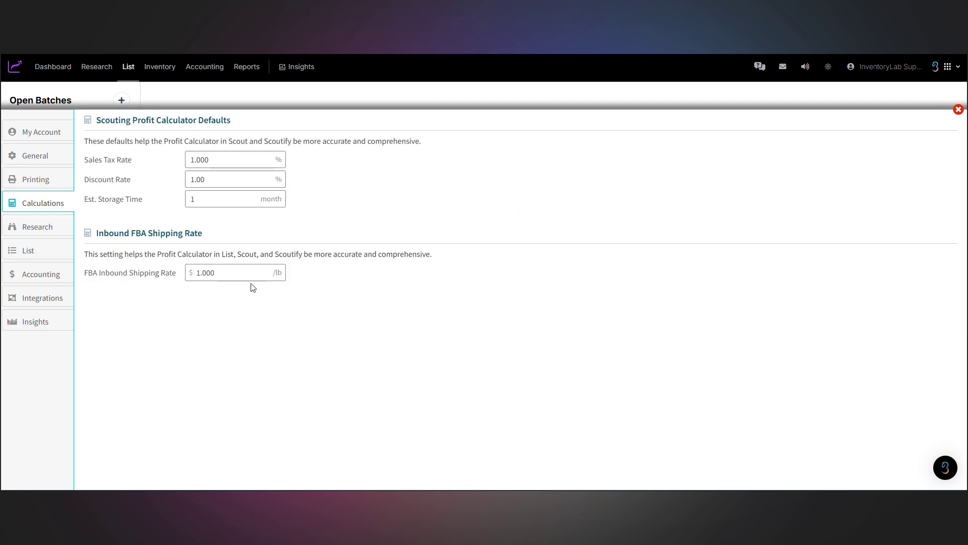
- Inspect the FBA inbound shipping rate and the Research settings' Desired ROI value
{"action": "double_click", "coordinate": [247, 276]}
{"action": "left_click", "coordinate": [38, 226]}
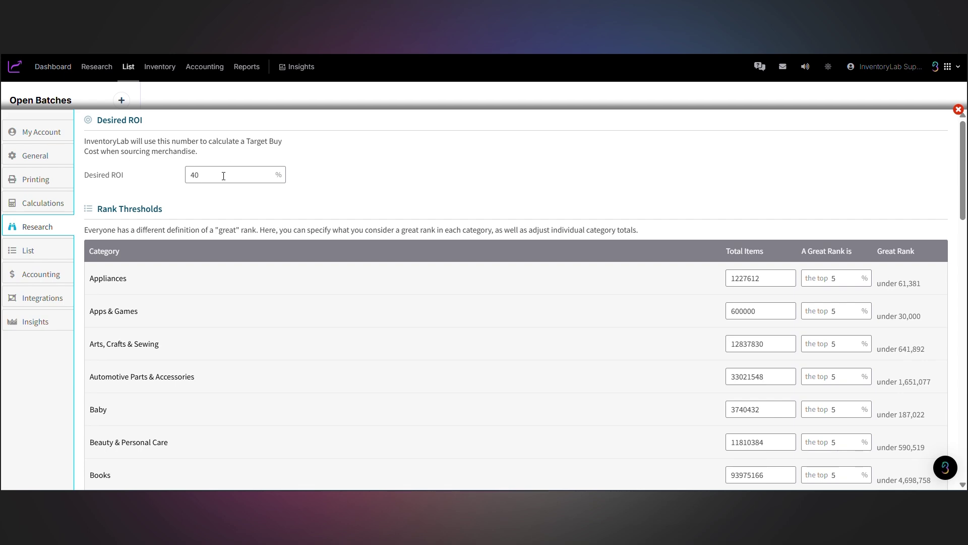
{"action": "double_click", "coordinate": [192, 174]}
{"action": "scroll", "coordinate": [368, 189], "scroll_direction": "down", "scroll_amount": 10}
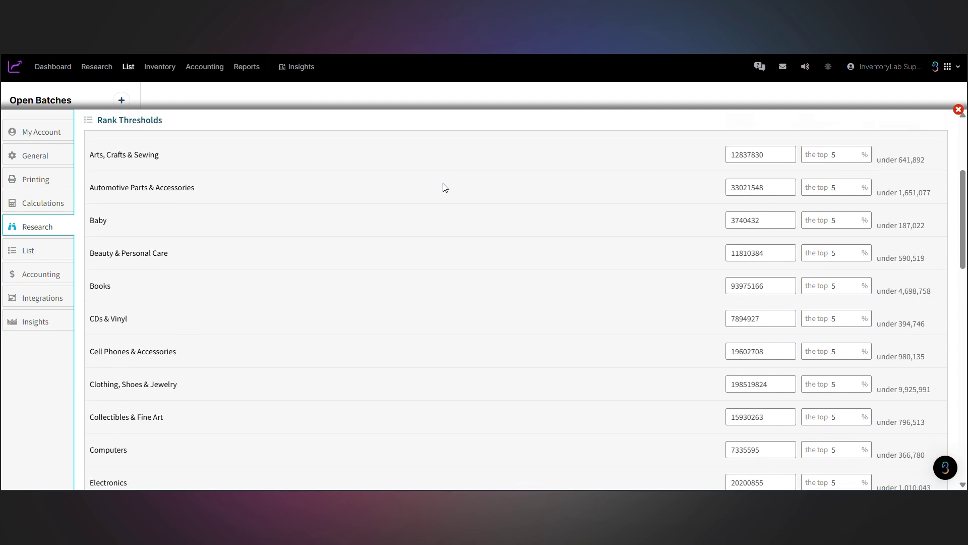
{"action": "scroll", "coordinate": [445, 197], "scroll_direction": "down", "scroll_amount": 5}
- In List settings, cancel adding a ship-from address and keep On-Using feeds as Box Content default
{"action": "left_click", "coordinate": [28, 250]}
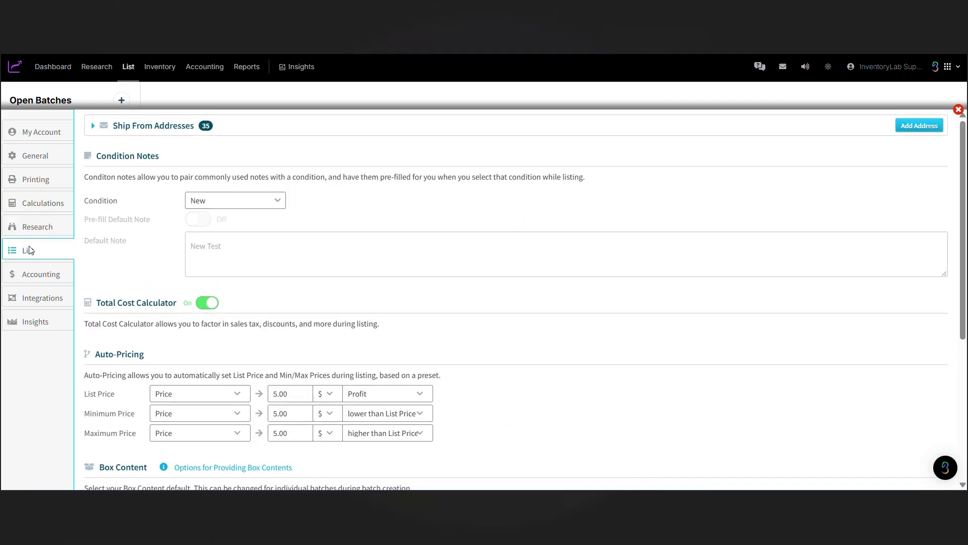
{"action": "left_click", "coordinate": [920, 126]}
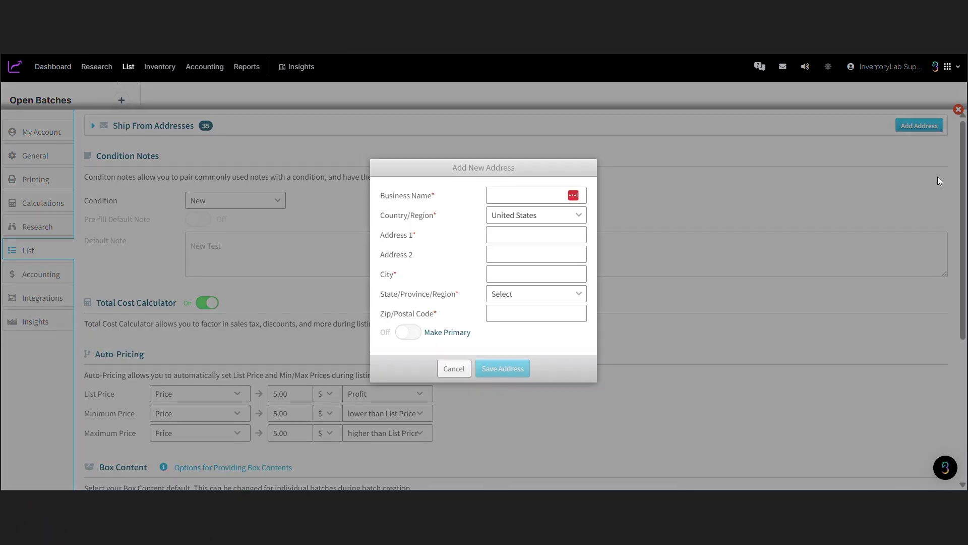
{"action": "left_click", "coordinate": [450, 368]}
{"action": "scroll", "coordinate": [327, 158], "scroll_direction": "down", "scroll_amount": 5}
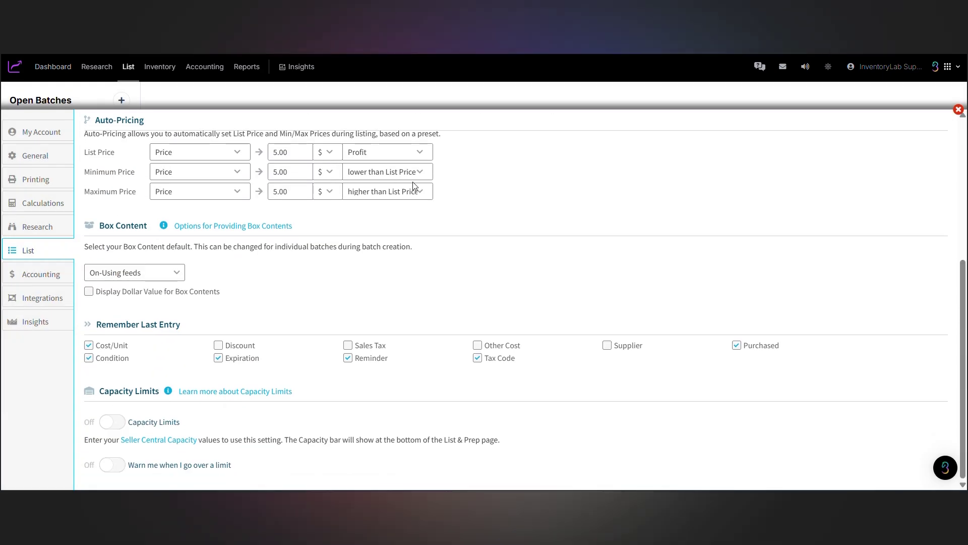
{"action": "left_click", "coordinate": [146, 272]}
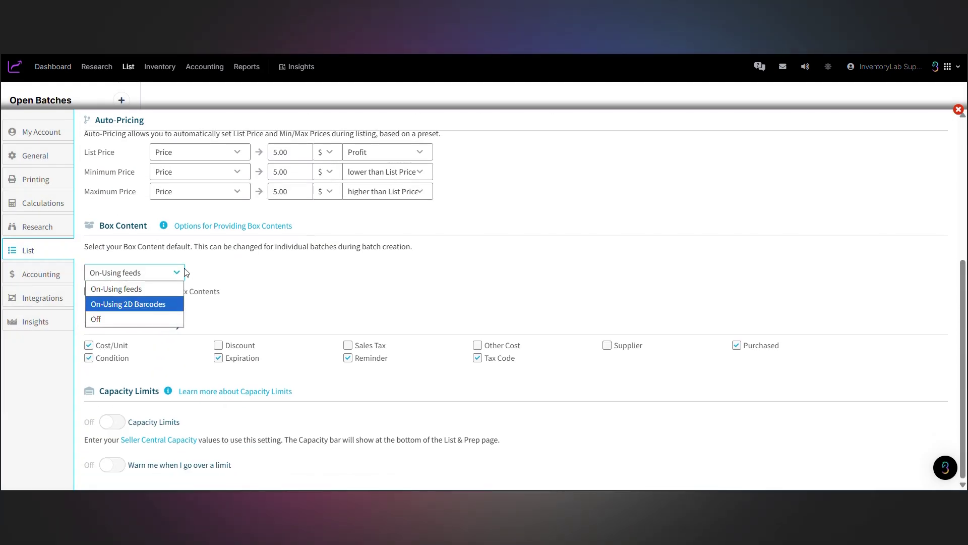
{"action": "left_click", "coordinate": [153, 289]}
- Toggle Capacity Limits and the over-limit warning, then open the Accounting settings
{"action": "left_click", "coordinate": [219, 345]}
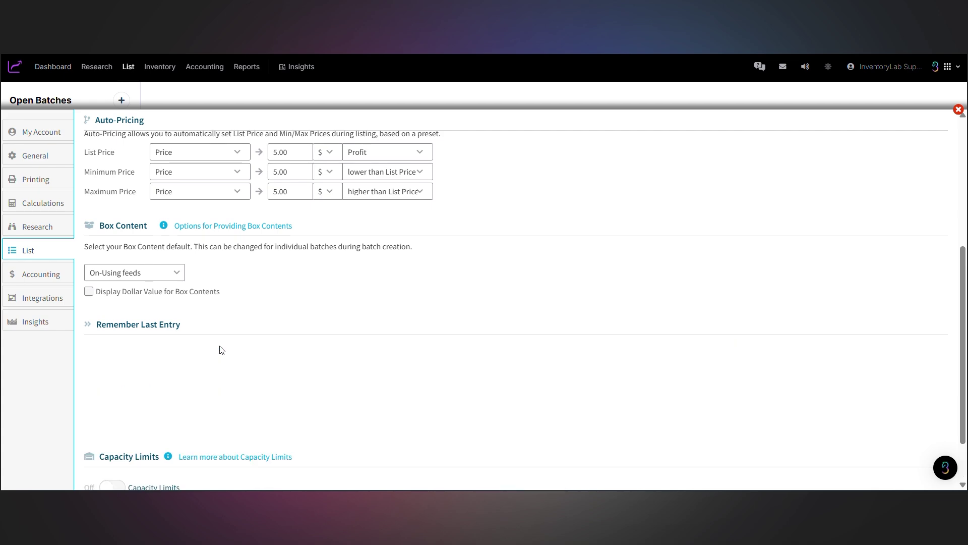
{"action": "left_click", "coordinate": [111, 422]}
{"action": "scroll", "coordinate": [129, 425], "scroll_direction": "down", "scroll_amount": 1}
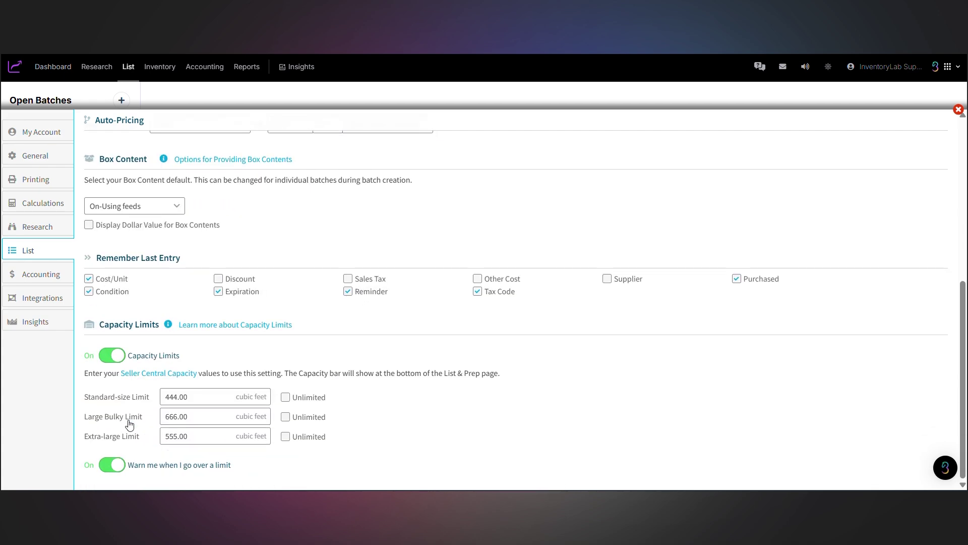
{"action": "left_click", "coordinate": [118, 358]}
{"action": "left_click", "coordinate": [44, 275]}
- Add a Storage income category in Accounting settings
{"action": "left_click", "coordinate": [93, 125]}
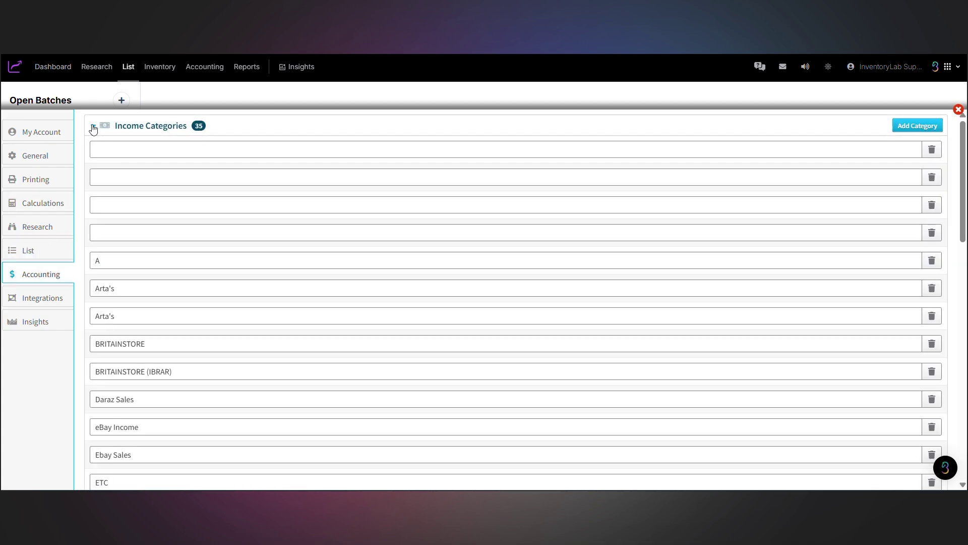
{"action": "left_click", "coordinate": [93, 126]}
{"action": "left_click", "coordinate": [927, 125]}
{"action": "left_click", "coordinate": [486, 263]}
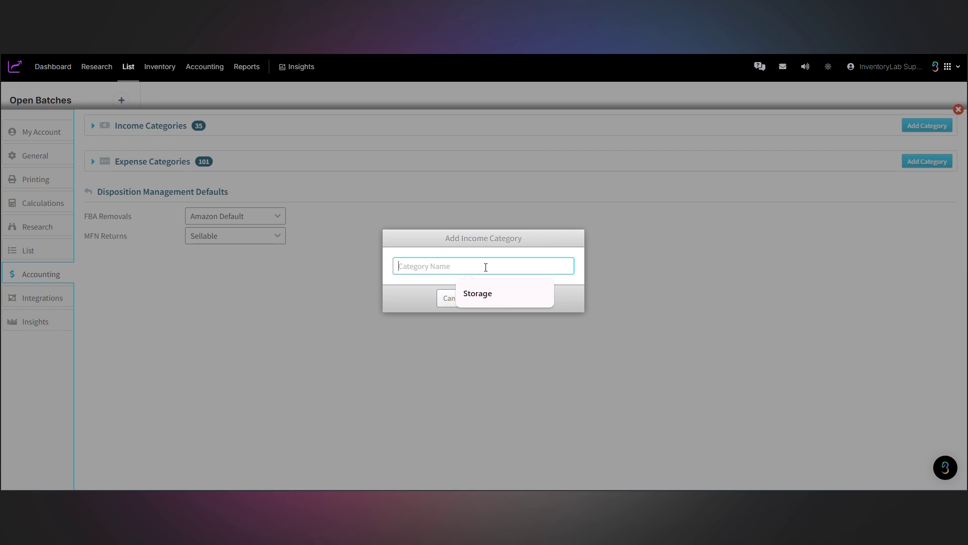
{"action": "left_click", "coordinate": [479, 289]}
{"action": "left_click", "coordinate": [515, 299]}
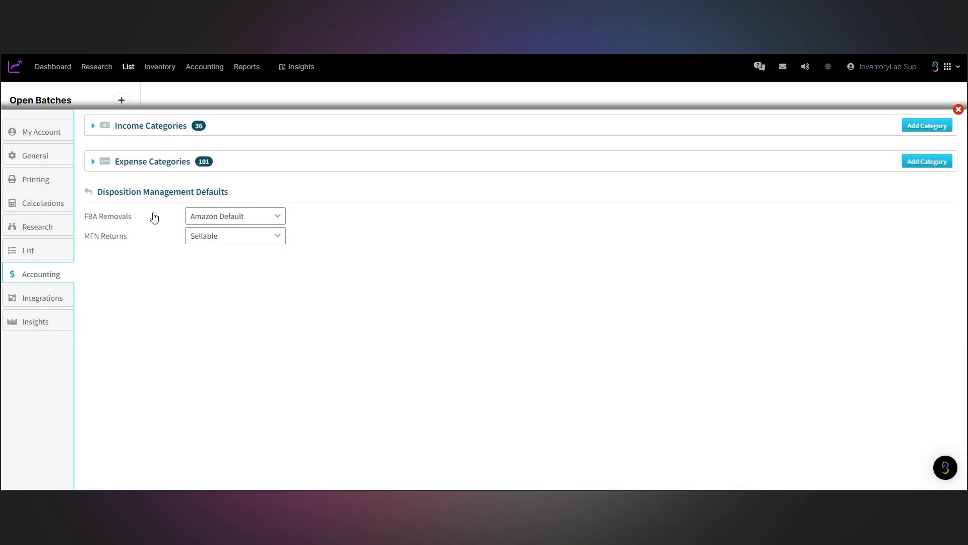
- Connect SmartRepricer as the repricer in Integrations and open the Insights settings
{"action": "left_click", "coordinate": [34, 299]}
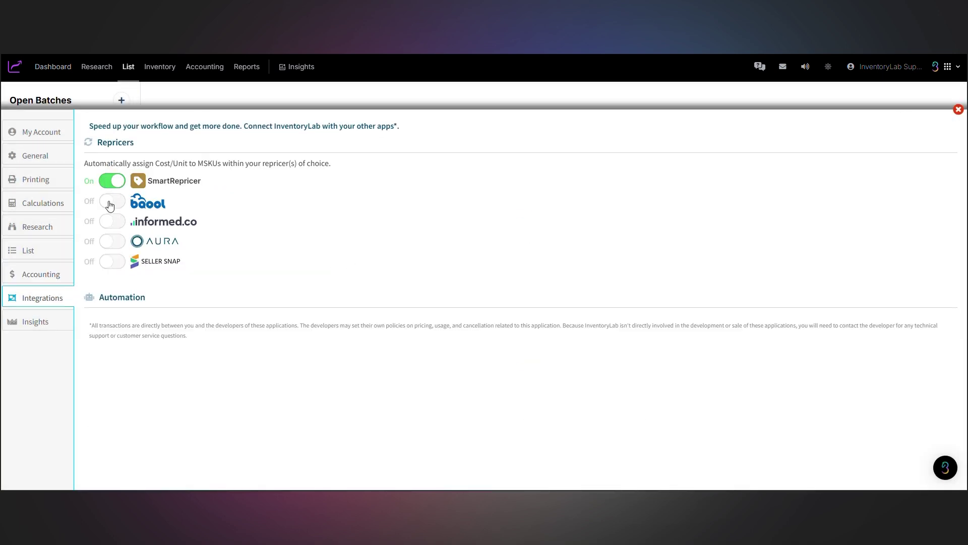
{"action": "left_click", "coordinate": [110, 181]}
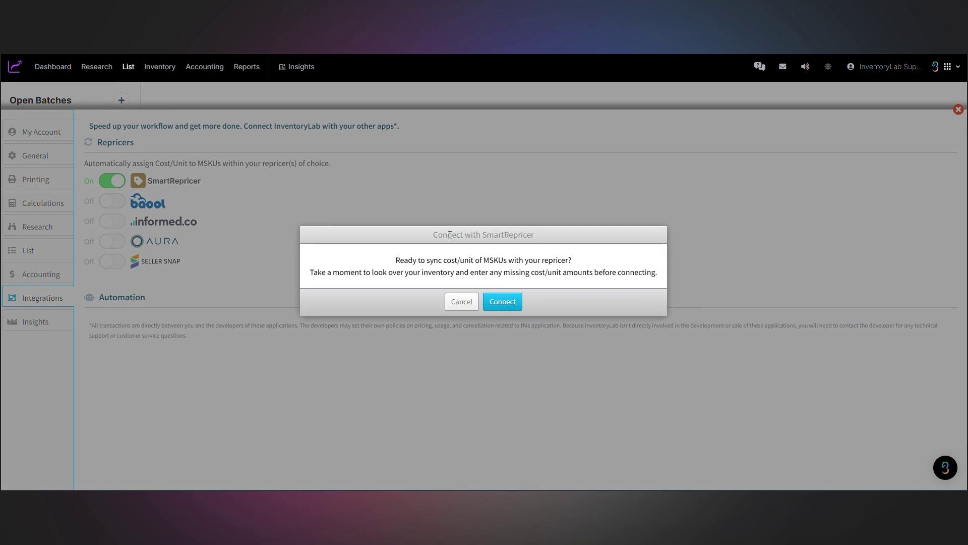
{"action": "left_click", "coordinate": [488, 304]}
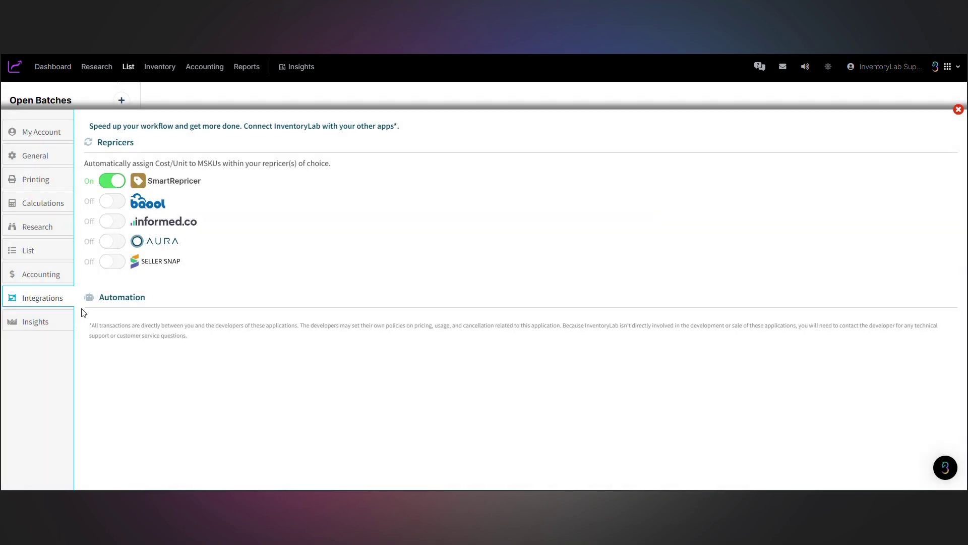
{"action": "left_click", "coordinate": [35, 323]}
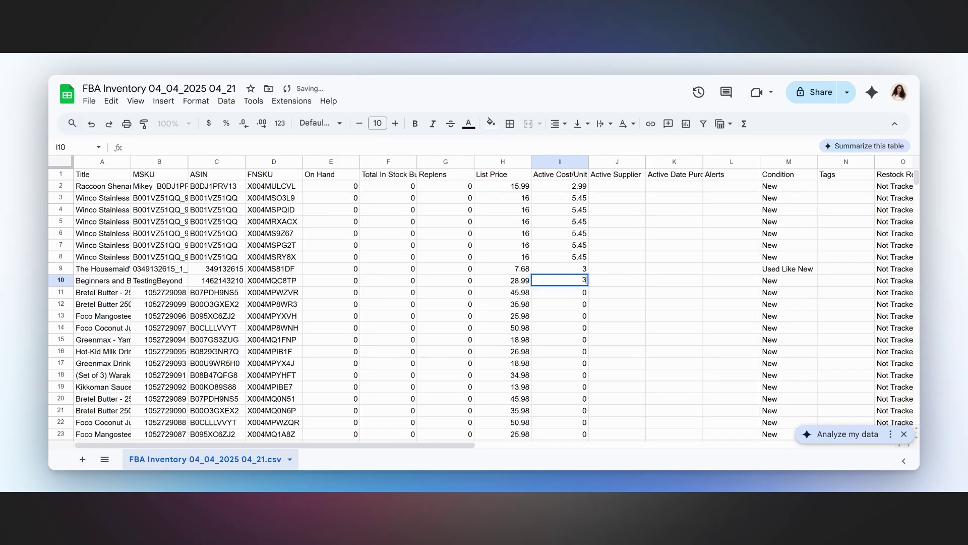
- Enter buy costs 3, 3, 5, 5 and 4 down the sheet's Active Cost/Unit column
{"action": "type", "text": "3"}
{"action": "key", "text": "Return"}
{"action": "type", "text": "3"}
{"action": "key", "text": "Return"}
{"action": "type", "text": "3"}
{"action": "key", "text": "Return"}
{"action": "type", "text": "5"}
{"action": "key", "text": "Return"}
{"action": "type", "text": "5"}
{"action": "key", "text": "Return"}
{"action": "type", "text": "4.9"}
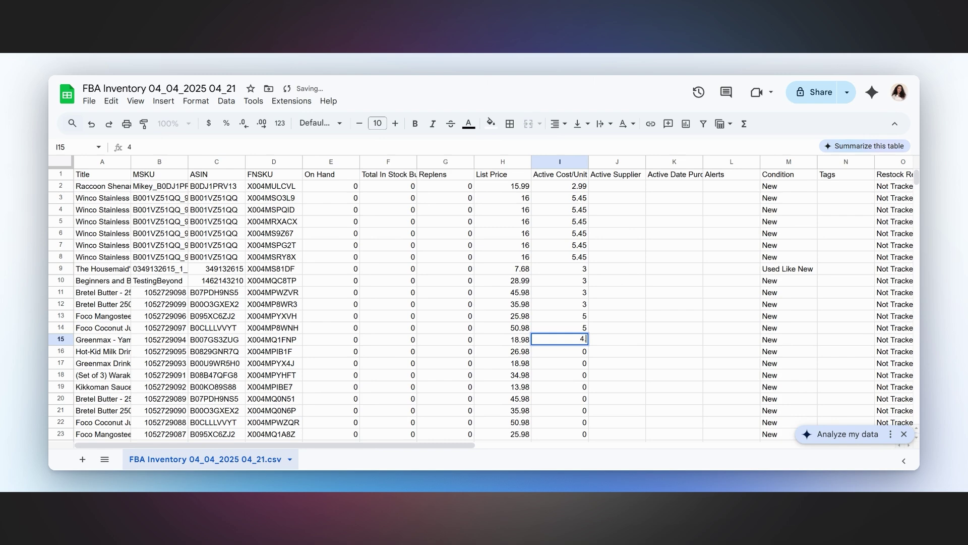
{"action": "key", "text": "Return"}
{"action": "type", "text": "4"}
{"action": "key", "text": "Return"}
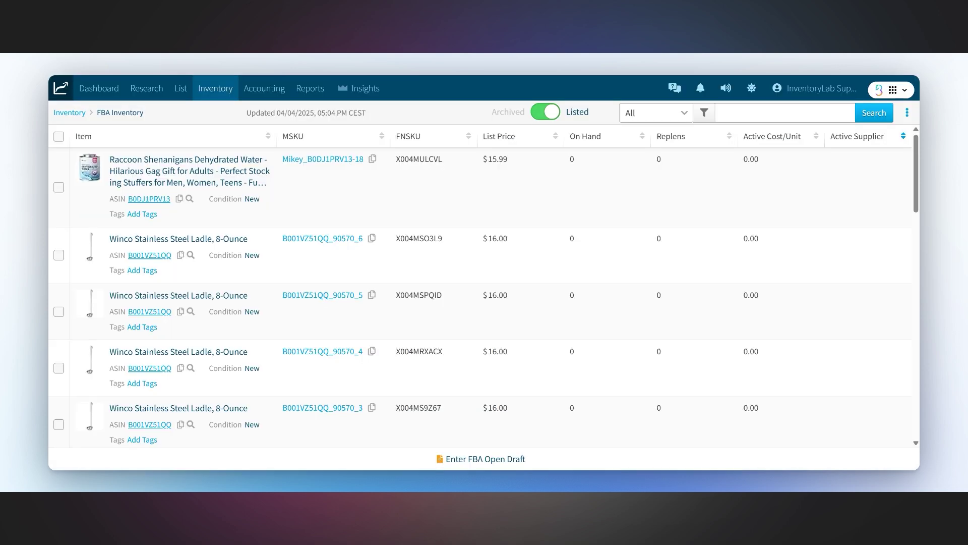
- Import the inventory cost file through Import Inventory Data in the Inventory actions menu
{"action": "left_click", "coordinate": [907, 112]}
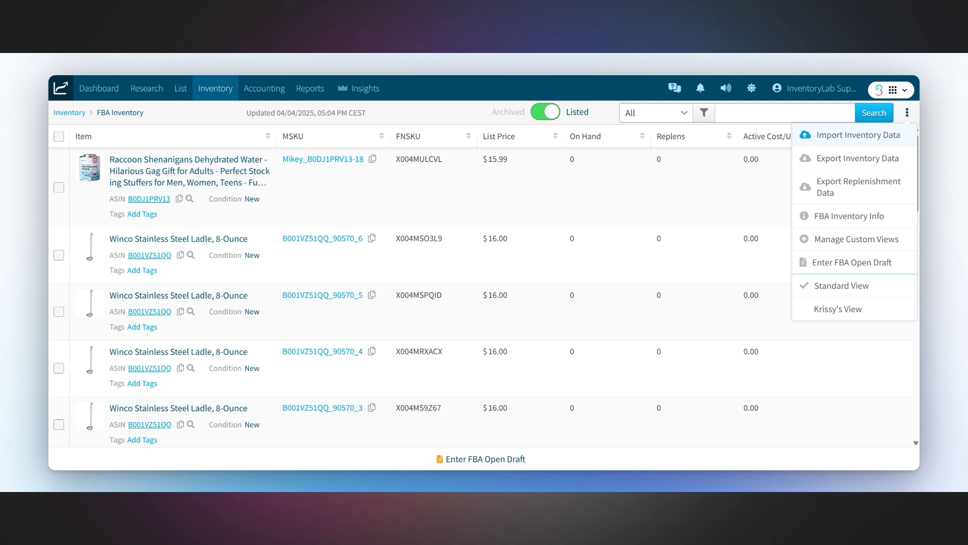
{"action": "left_click", "coordinate": [857, 135]}
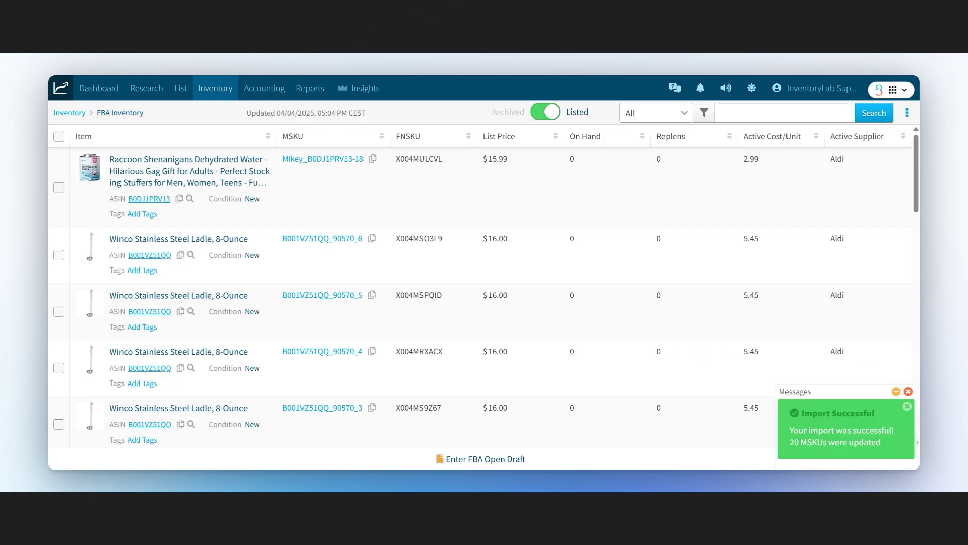
{"action": "mouse_move", "coordinate": [310, 88]}
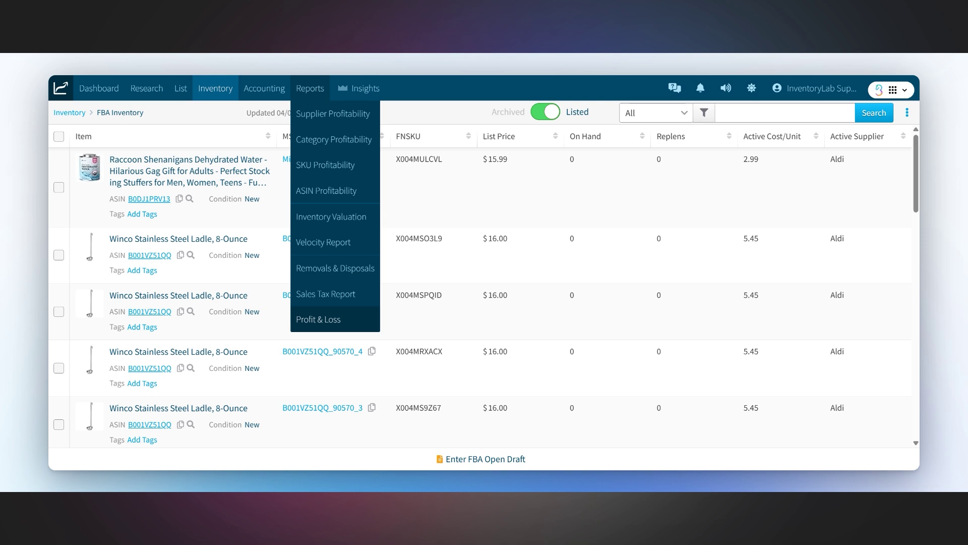
- Open the Profit & Loss report and scroll through its income and expense rows
{"action": "left_click", "coordinate": [316, 321]}
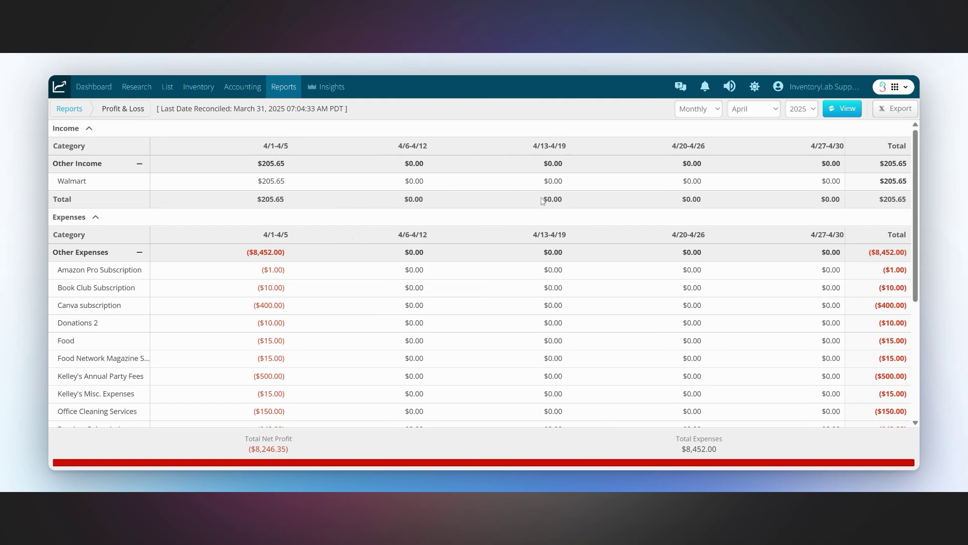
{"action": "scroll", "coordinate": [539, 207], "scroll_direction": "down", "scroll_amount": 5}
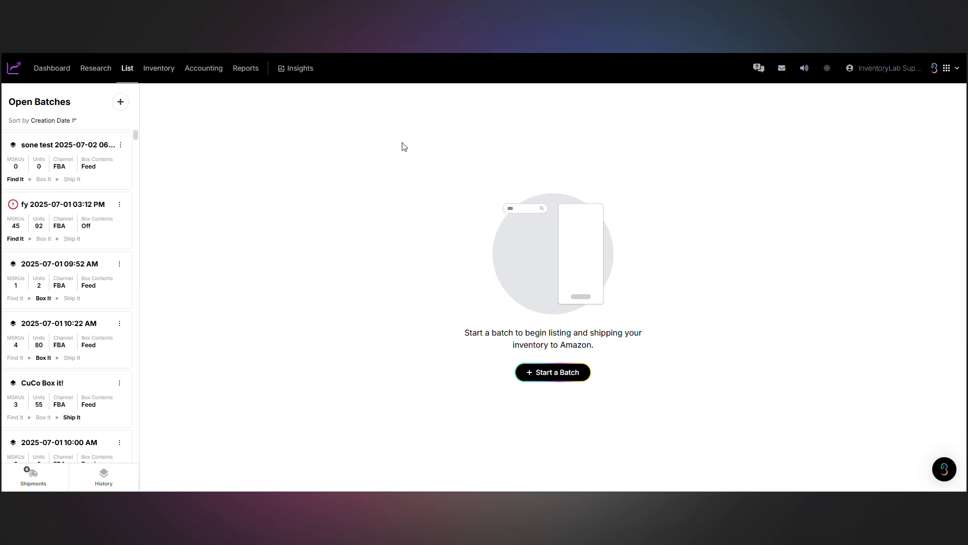
- Open Scout from Research and search for ASIN B0F513RZQX
{"action": "left_click", "coordinate": [93, 73]}
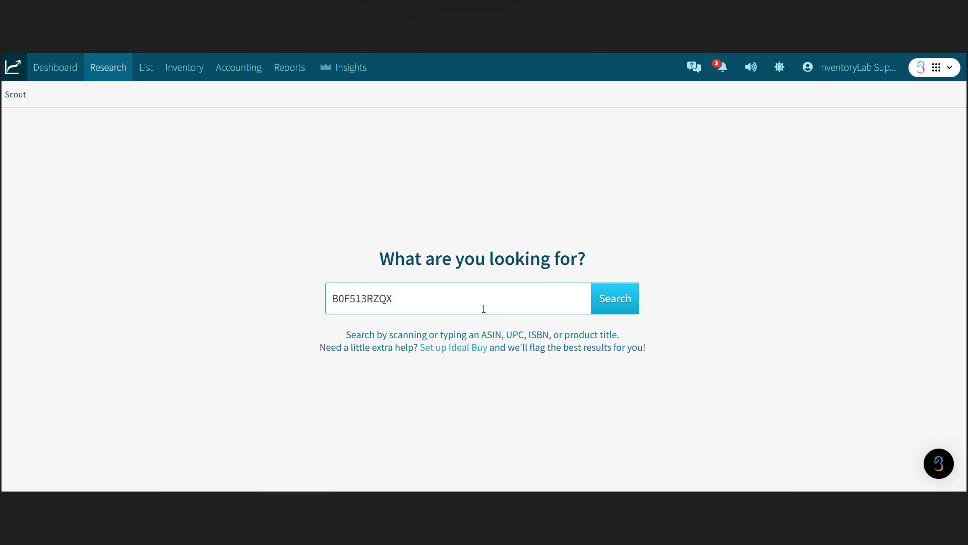
{"action": "left_click", "coordinate": [611, 305]}
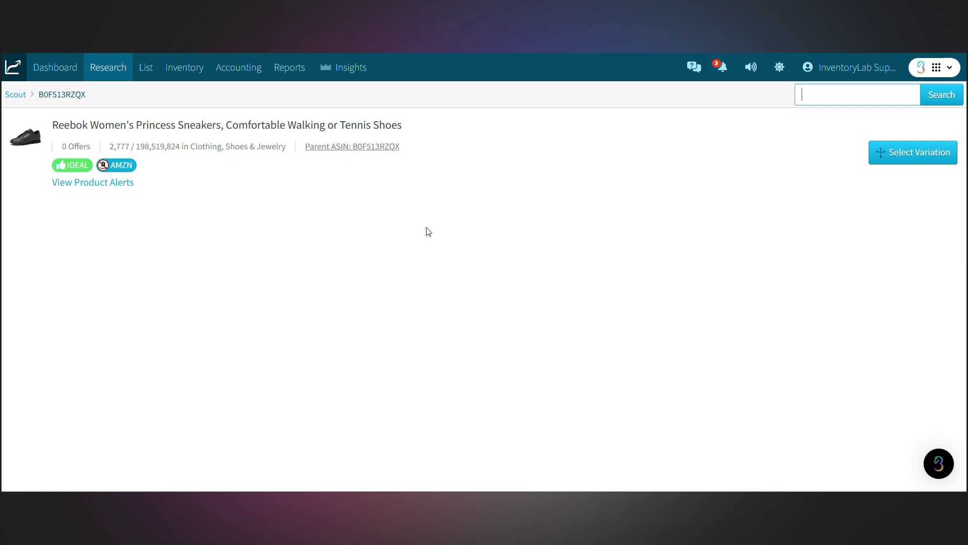
- Select the Black/Gum size 9.5 variation, review its offers, and open the settings
{"action": "left_click", "coordinate": [913, 152]}
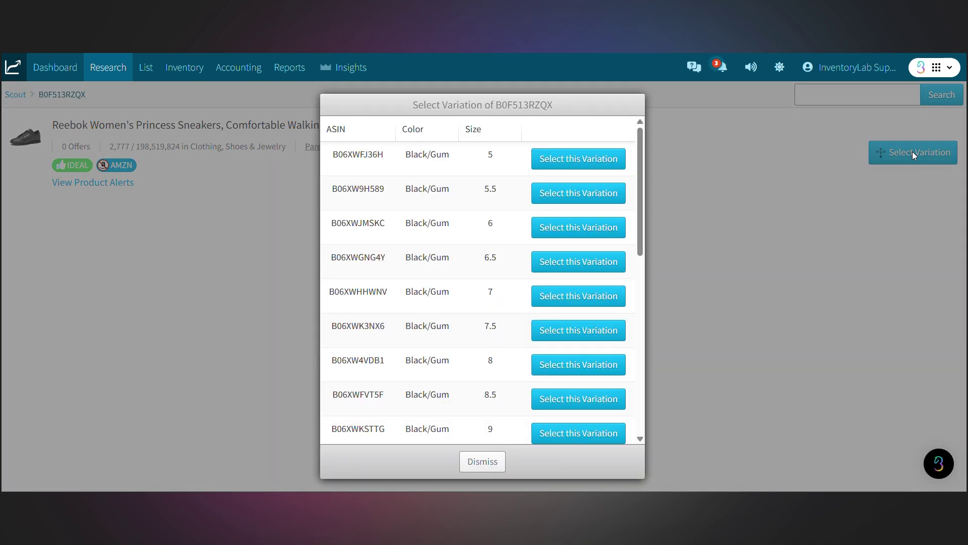
{"action": "scroll", "coordinate": [607, 213], "scroll_direction": "down", "scroll_amount": 5}
{"action": "left_click", "coordinate": [580, 216]}
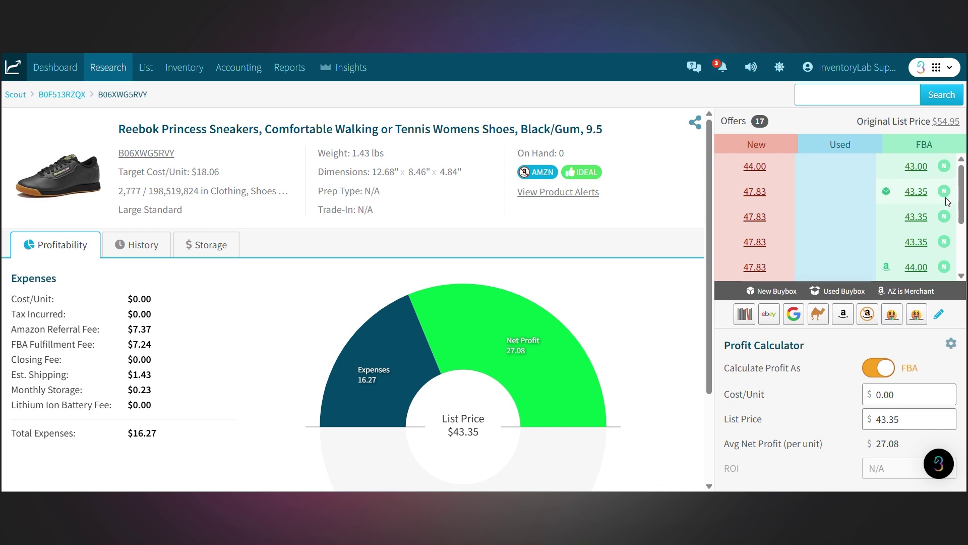
{"action": "scroll", "coordinate": [949, 260], "scroll_direction": "down", "scroll_amount": 2}
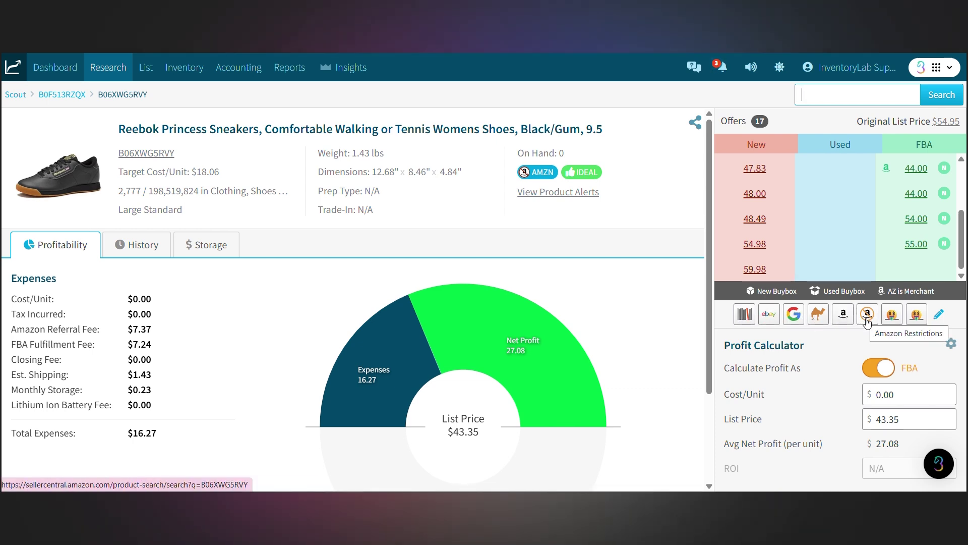
{"action": "left_click", "coordinate": [939, 315]}
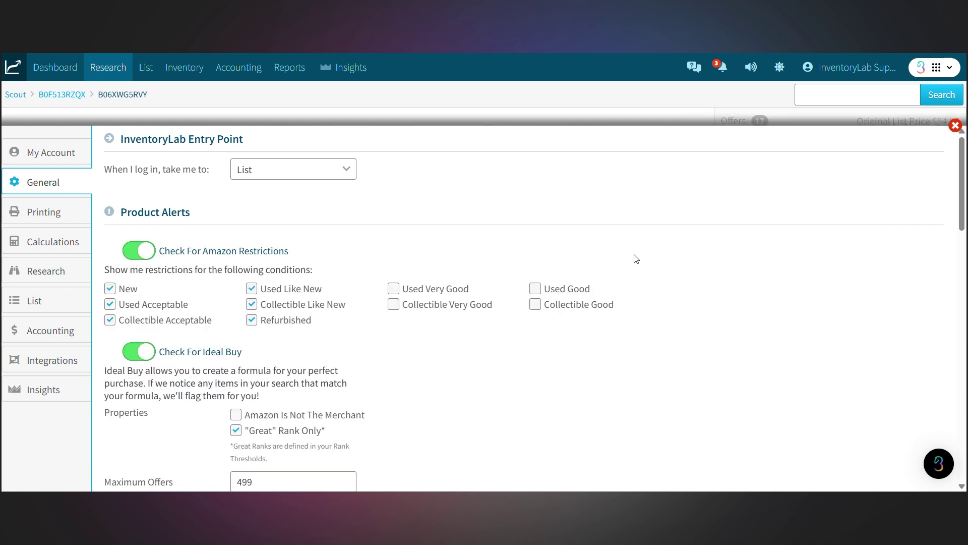
- Toggle the second Keepa shortcut's Show In List off and back on, then open the sneaker's share options
{"action": "scroll", "coordinate": [636, 260], "scroll_direction": "down", "scroll_amount": 5}
{"action": "scroll", "coordinate": [636, 265], "scroll_direction": "down", "scroll_amount": 10}
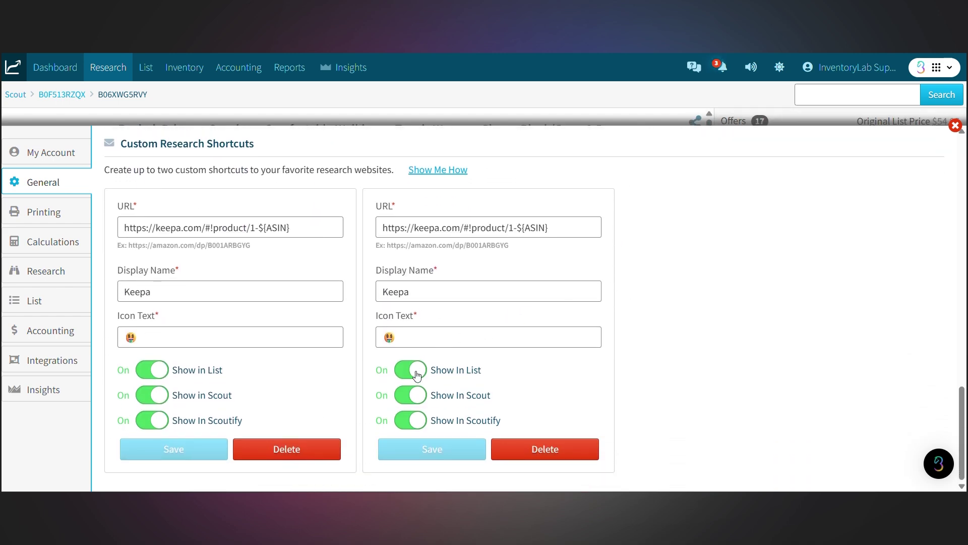
{"action": "left_click", "coordinate": [417, 374]}
{"action": "left_click", "coordinate": [401, 371]}
{"action": "left_click", "coordinate": [955, 126]}
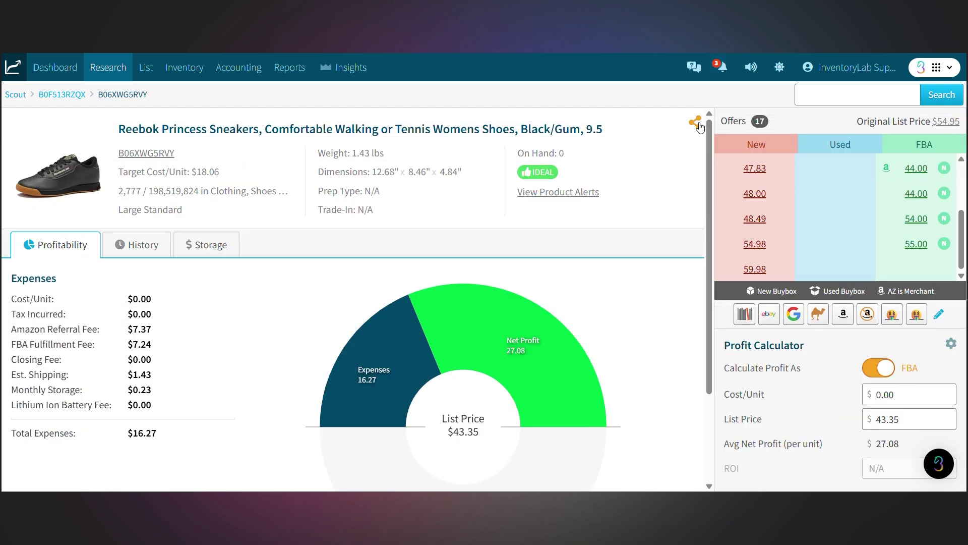
{"action": "left_click", "coordinate": [696, 125]}
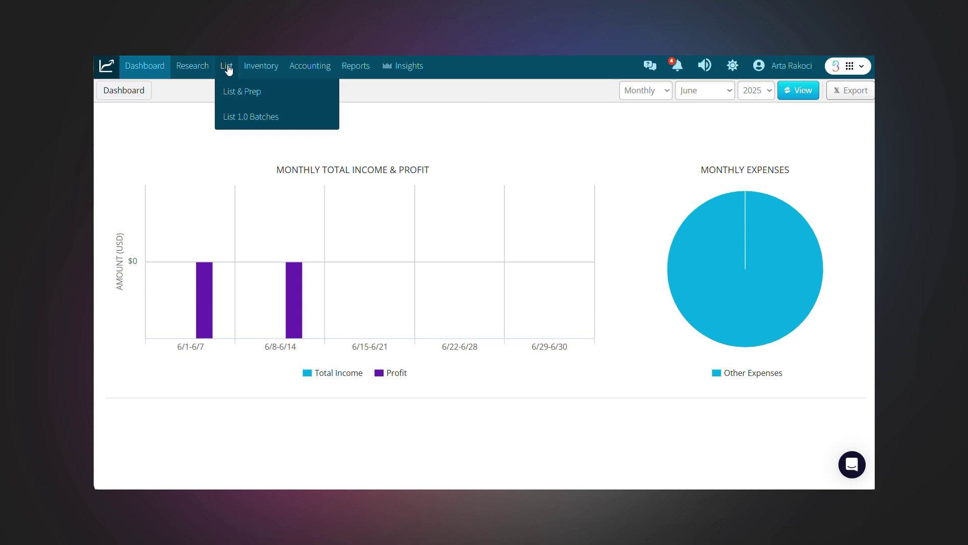
- Create a new List & Prep batch named 'test batch FBA' using the default batch settings
{"action": "left_click", "coordinate": [228, 91]}
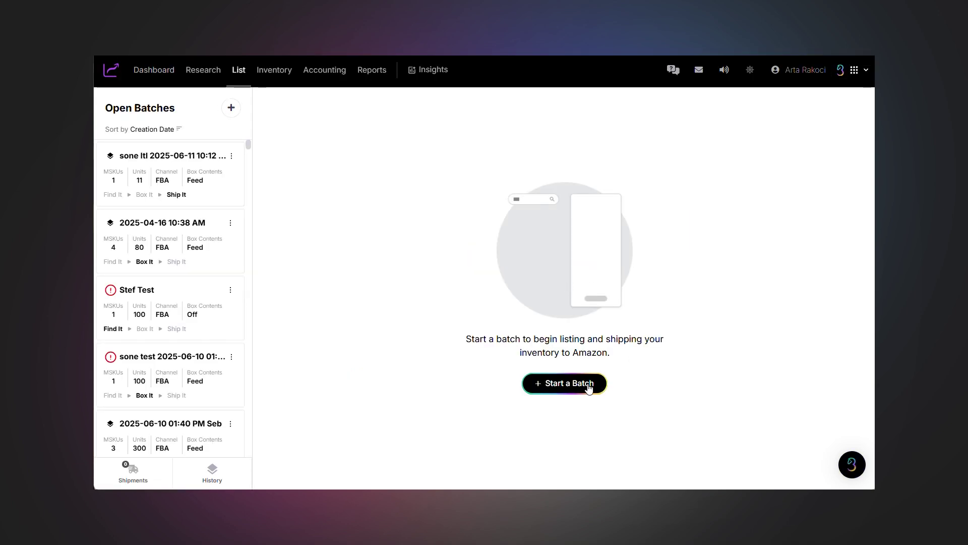
{"action": "left_click", "coordinate": [231, 107]}
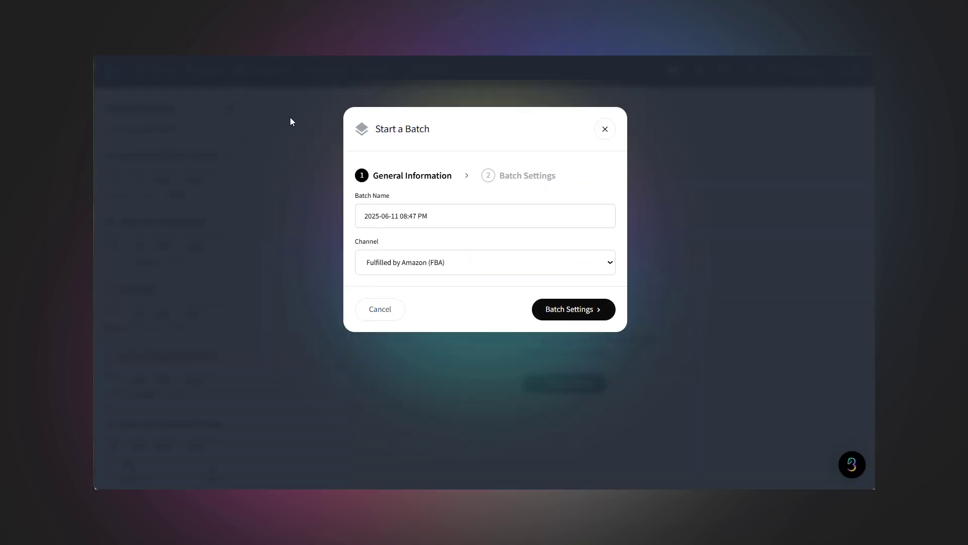
{"action": "left_click", "coordinate": [449, 223]}
{"action": "type", "text": "test "}
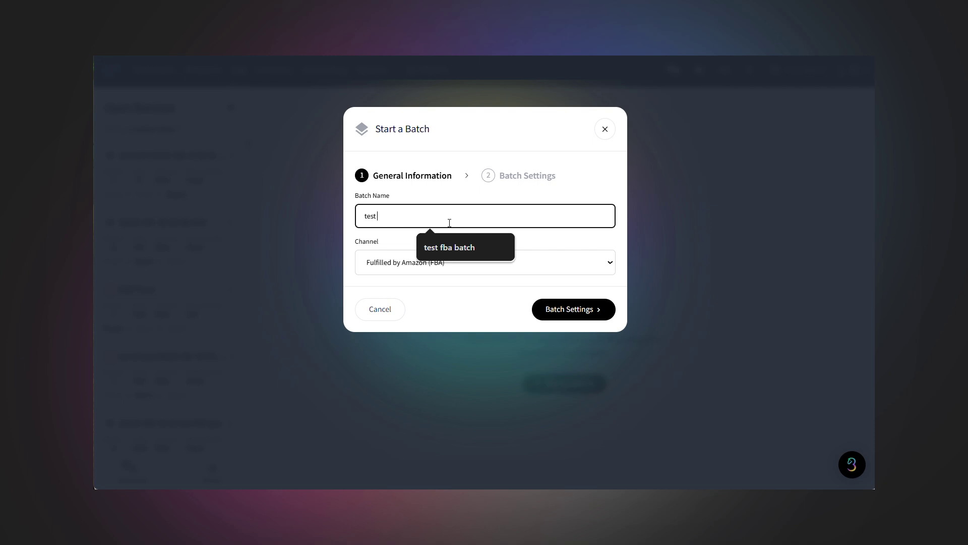
{"action": "type", "text": "batch FBA"}
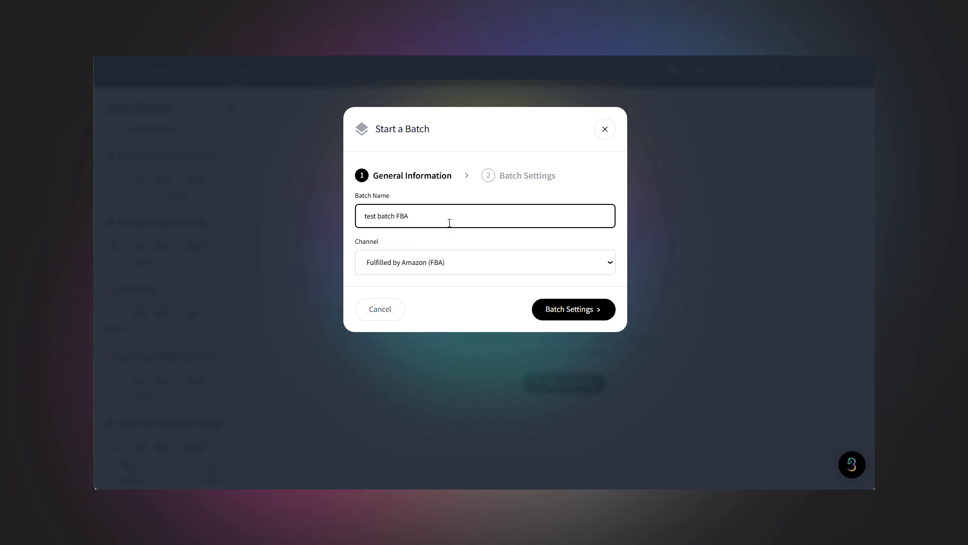
{"action": "left_click", "coordinate": [560, 310]}
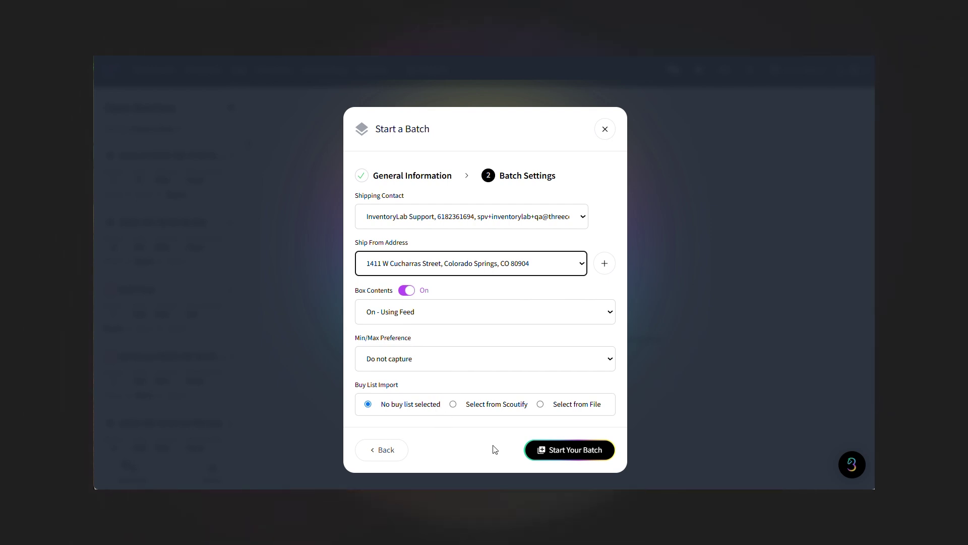
{"action": "left_click", "coordinate": [548, 450]}
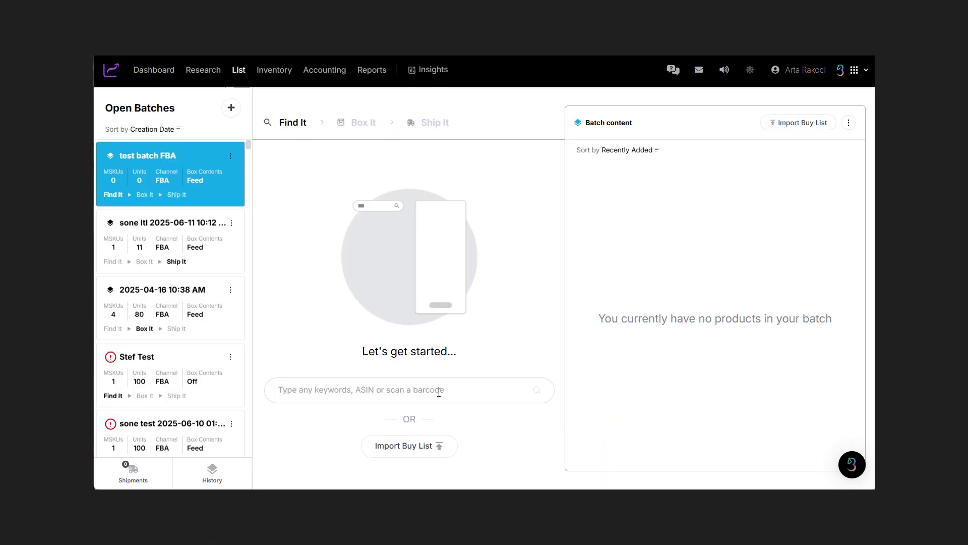
{"action": "type", "text": "1462143210"}
{"action": "key", "text": "Return"}
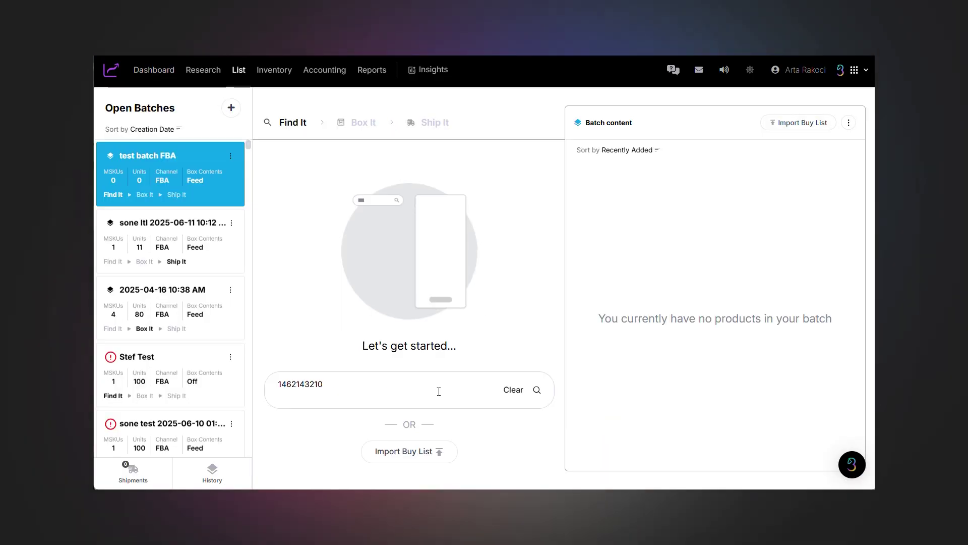
{"action": "left_click", "coordinate": [537, 390]}
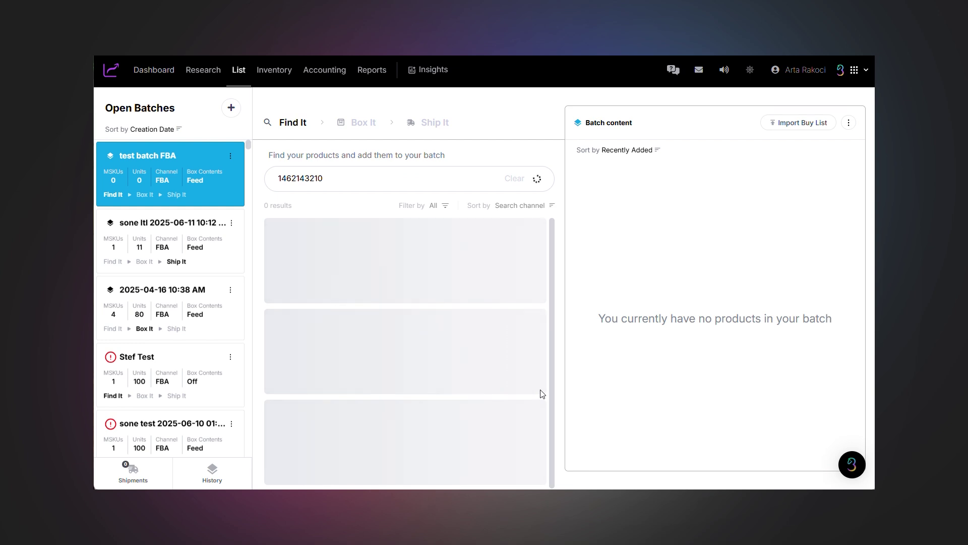
{"action": "left_click", "coordinate": [511, 284]}
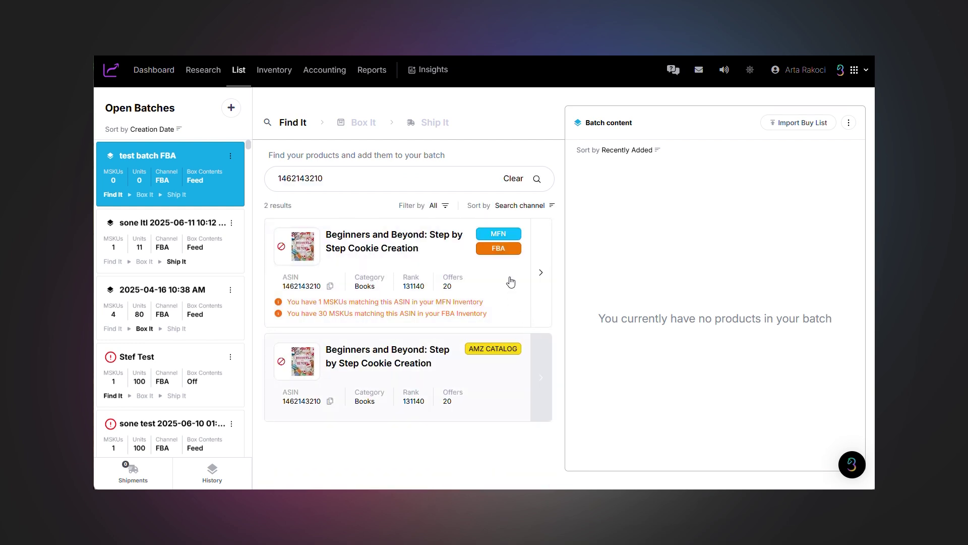
{"action": "left_click", "coordinate": [698, 271]}
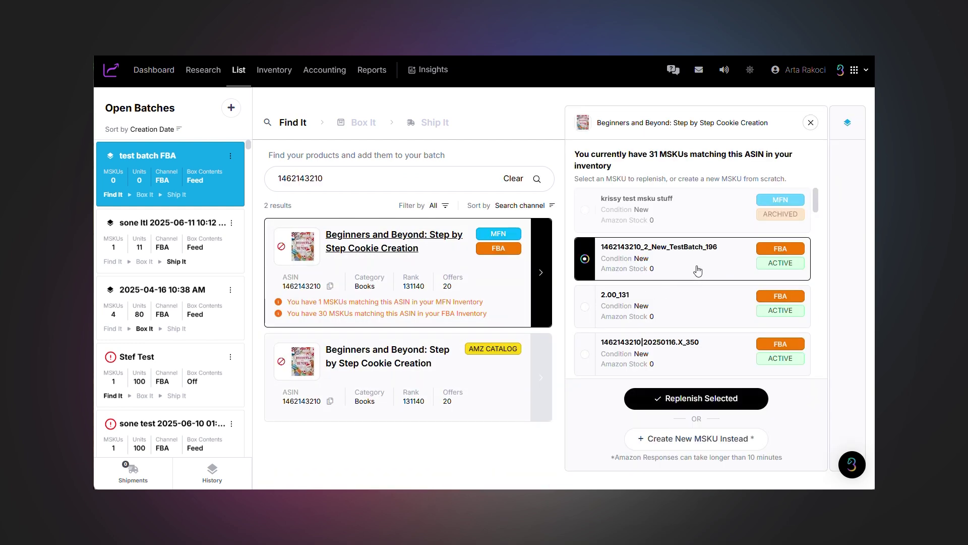
{"action": "left_click", "coordinate": [703, 399]}
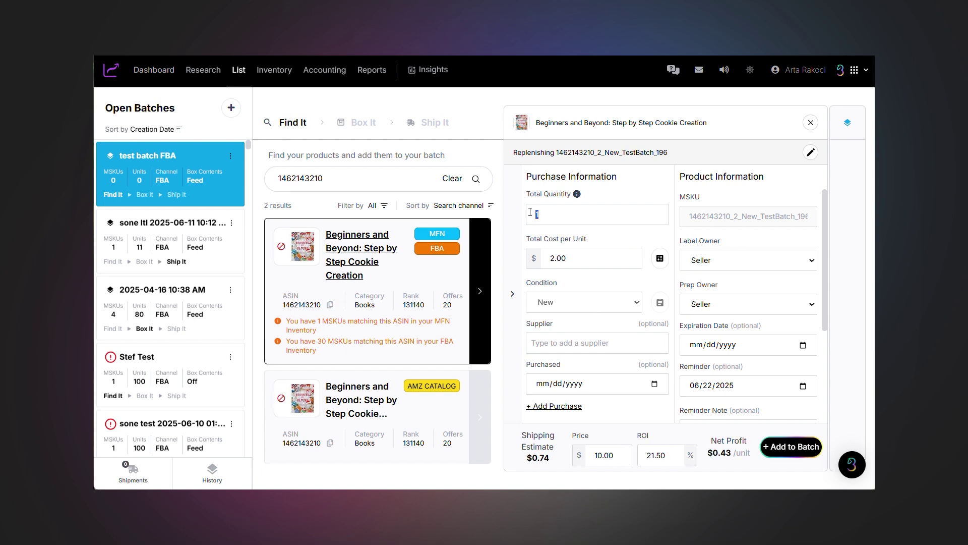
- Set supplier Aldi and purchase date 06092025 for the 2 replenished units
{"action": "scroll", "coordinate": [734, 303], "scroll_direction": "down", "scroll_amount": 3}
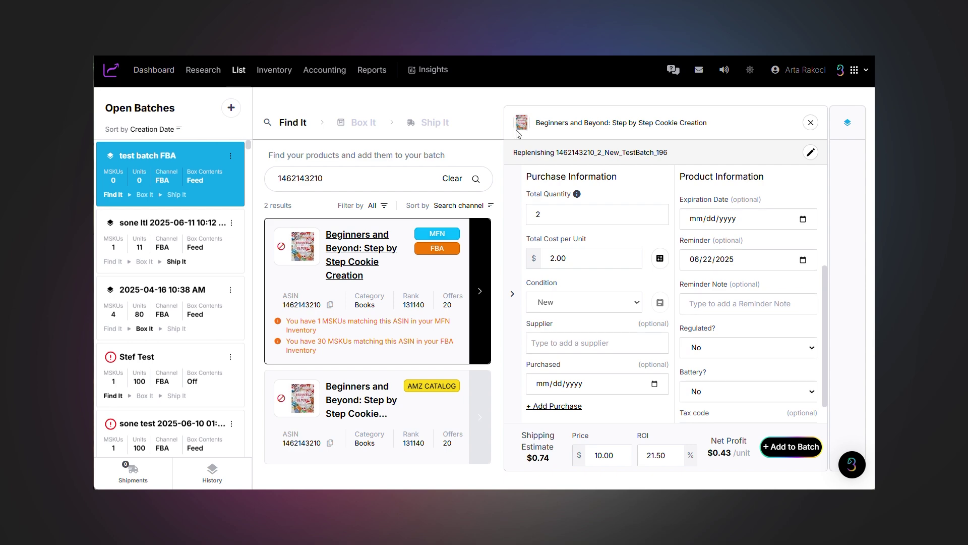
{"action": "left_click", "coordinate": [597, 343]}
{"action": "type", "text": "Aldi"}
{"action": "left_click", "coordinate": [539, 363]}
{"action": "left_click", "coordinate": [543, 383]}
{"action": "type", "text": "06092025"}
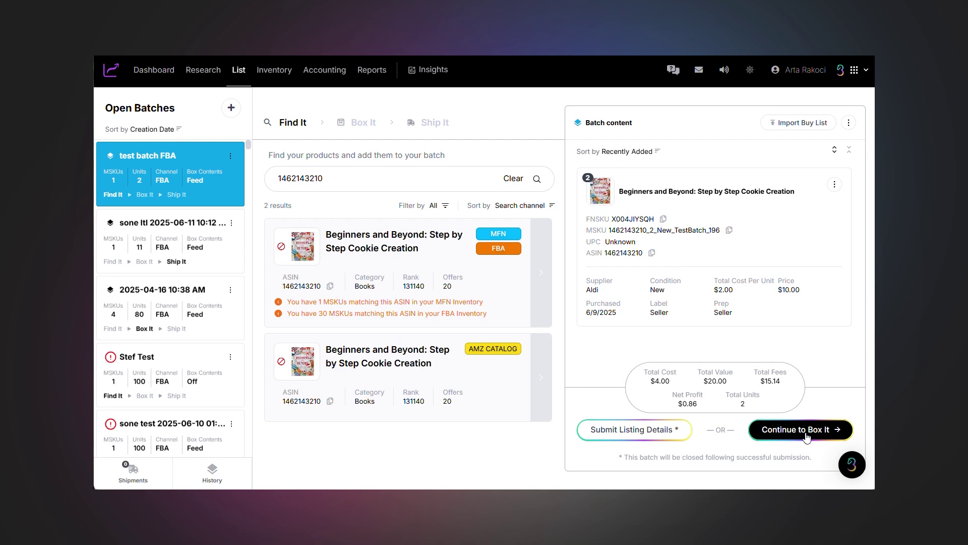
- Start boxing and add the cookie book units to box P1-B1
{"action": "left_click", "coordinate": [806, 435]}
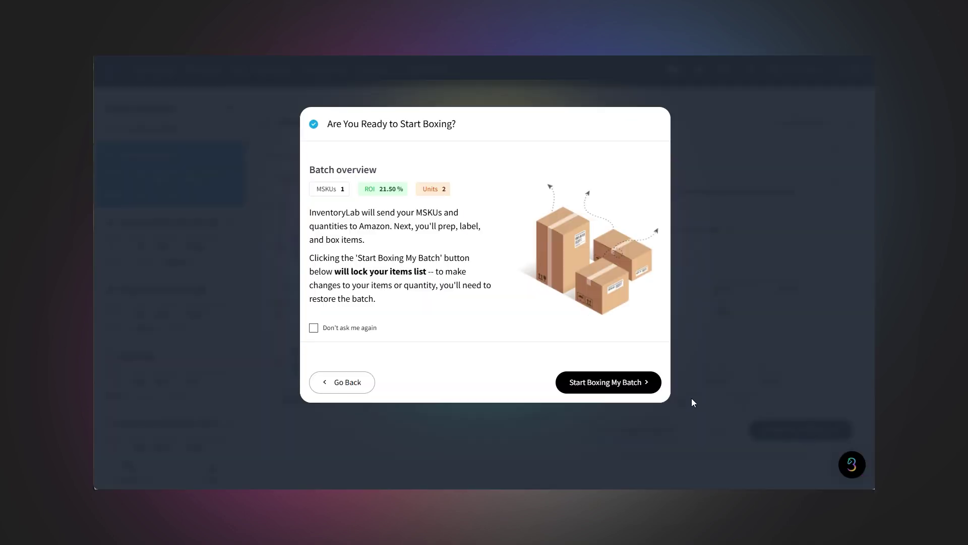
{"action": "left_click", "coordinate": [616, 389]}
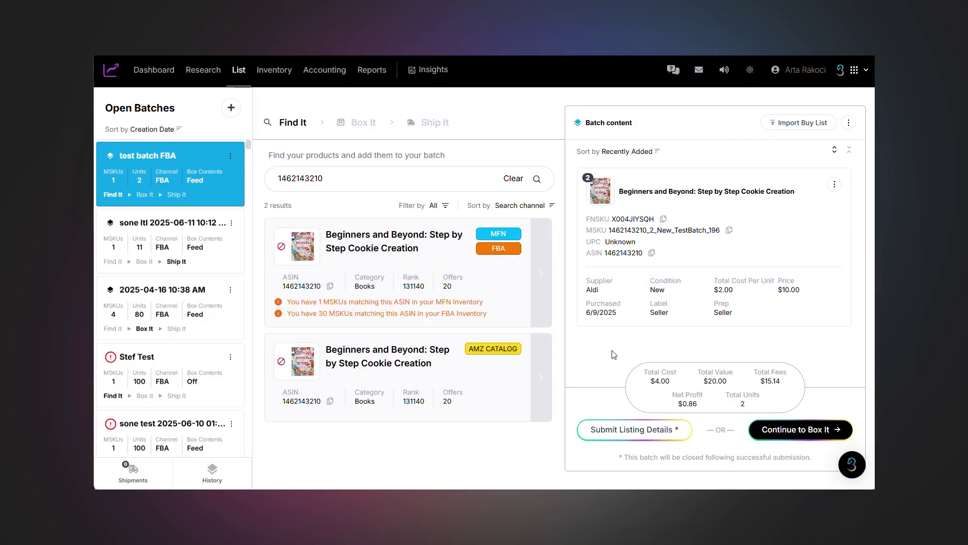
{"action": "left_click", "coordinate": [367, 181]}
{"action": "left_click", "coordinate": [295, 181]}
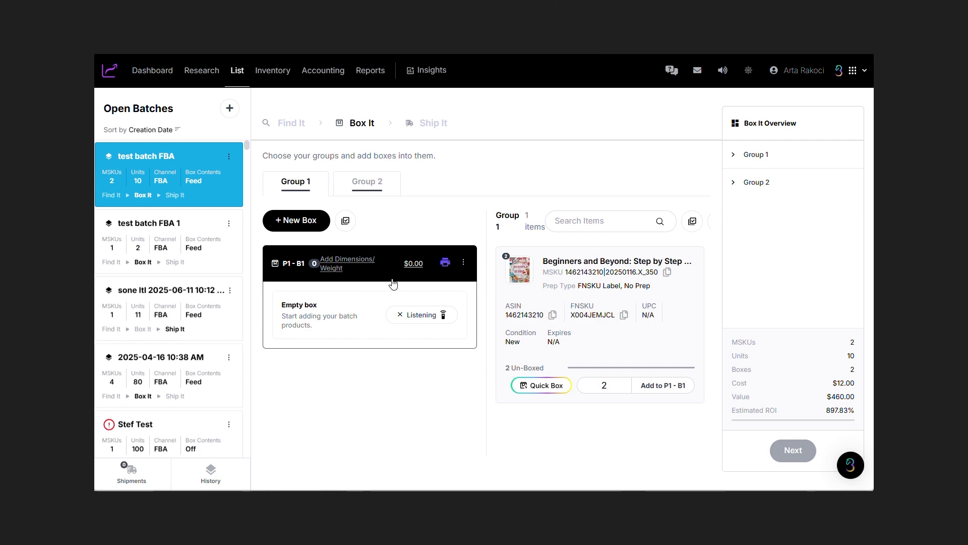
{"action": "left_click", "coordinate": [663, 385]}
- Quick Box the Purina item into two 4-unit boxes
{"action": "left_click", "coordinate": [307, 222]}
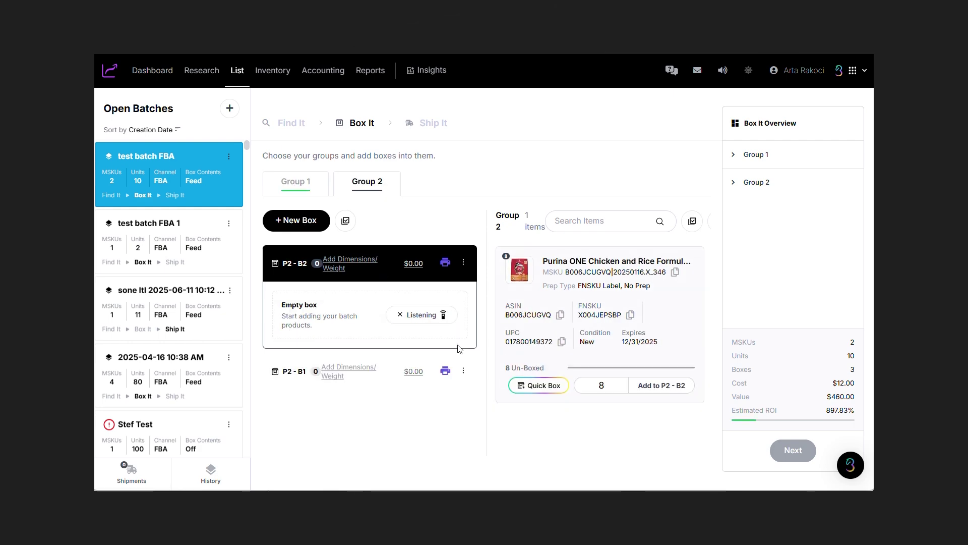
{"action": "left_click", "coordinate": [538, 385]}
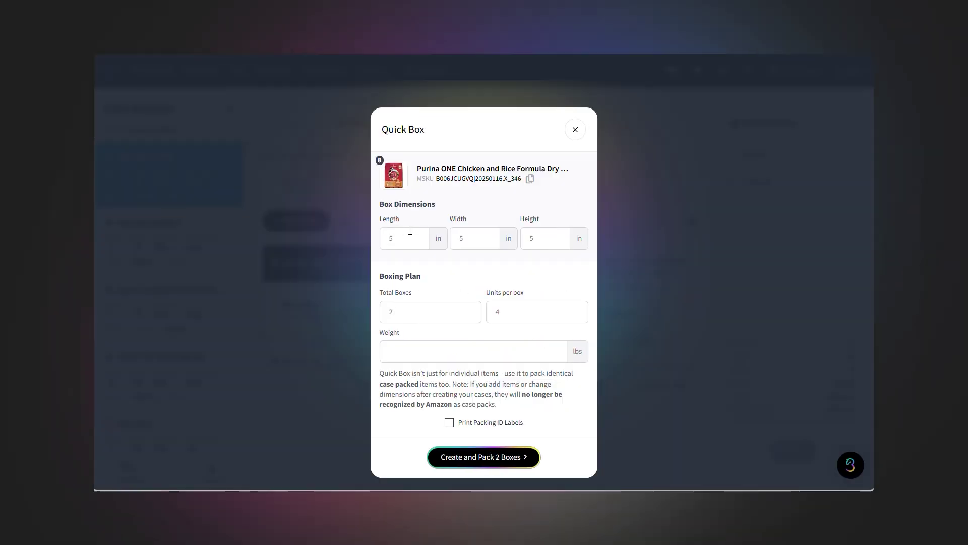
{"action": "left_click", "coordinate": [480, 458]}
- Save P1-B1's dimensions as 4×4×4 in and 8 lb, then proceed to shipping setup
{"action": "left_click", "coordinate": [315, 198]}
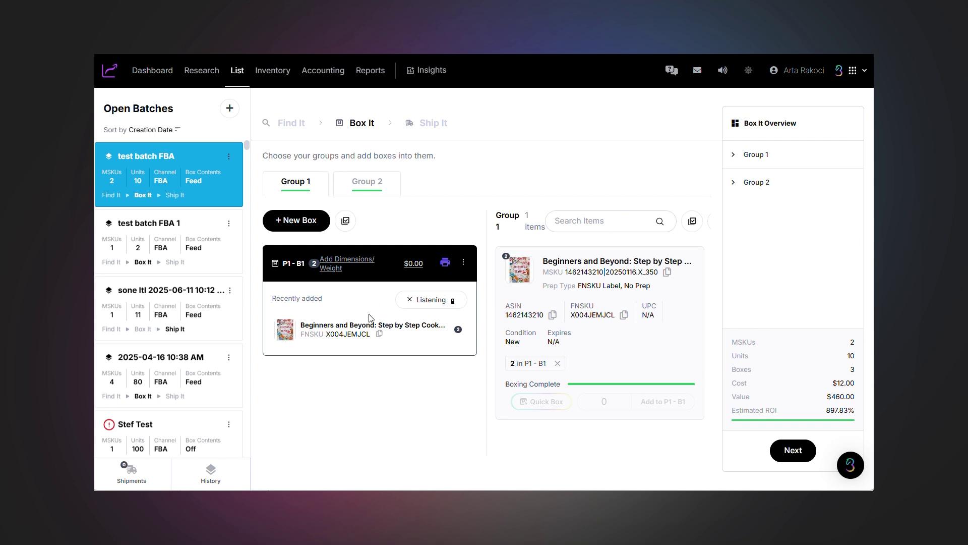
{"action": "left_click", "coordinate": [338, 266]}
{"action": "key", "text": "Tab"}
{"action": "key", "text": "Tab"}
{"action": "key", "text": "Tab"}
{"action": "key", "text": "Tab"}
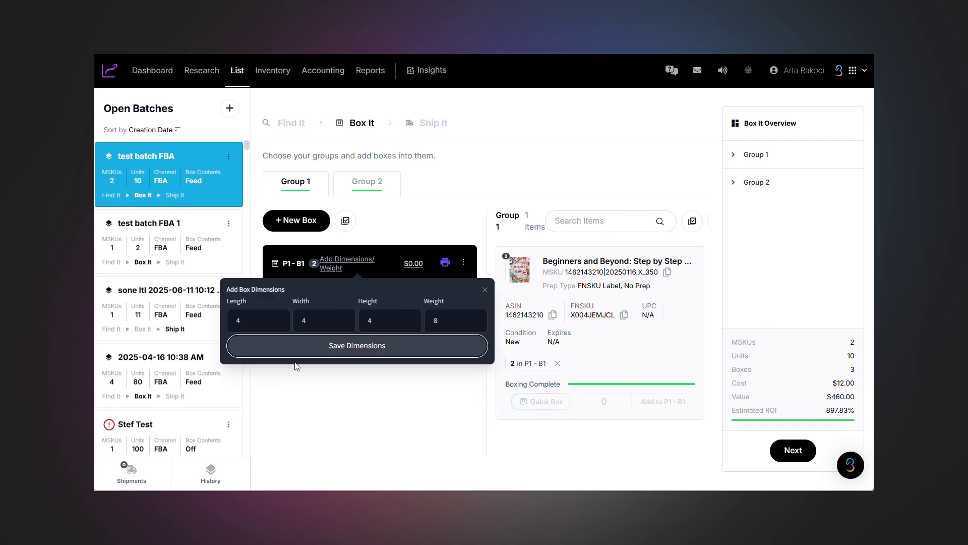
{"action": "key", "text": "Return"}
{"action": "left_click", "coordinate": [796, 450]}
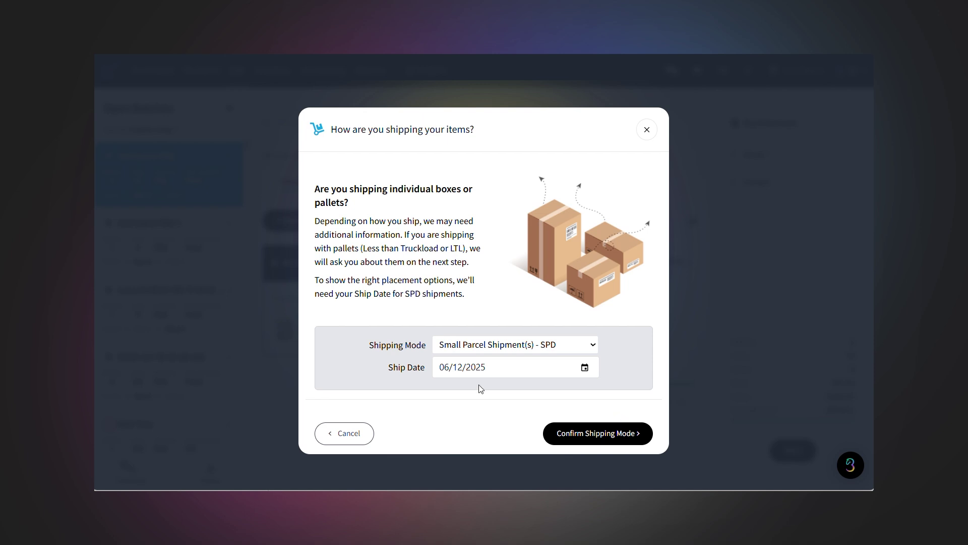
- Set the shipping mode to Small Parcel Delivery and select Placement Option 3
{"action": "left_click", "coordinate": [550, 348]}
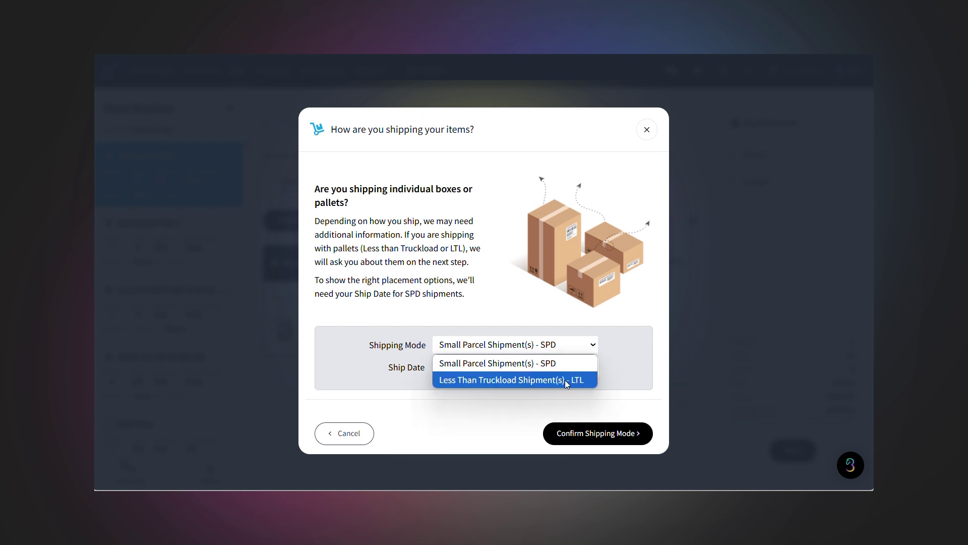
{"action": "left_click", "coordinate": [564, 380]}
{"action": "left_click", "coordinate": [574, 347]}
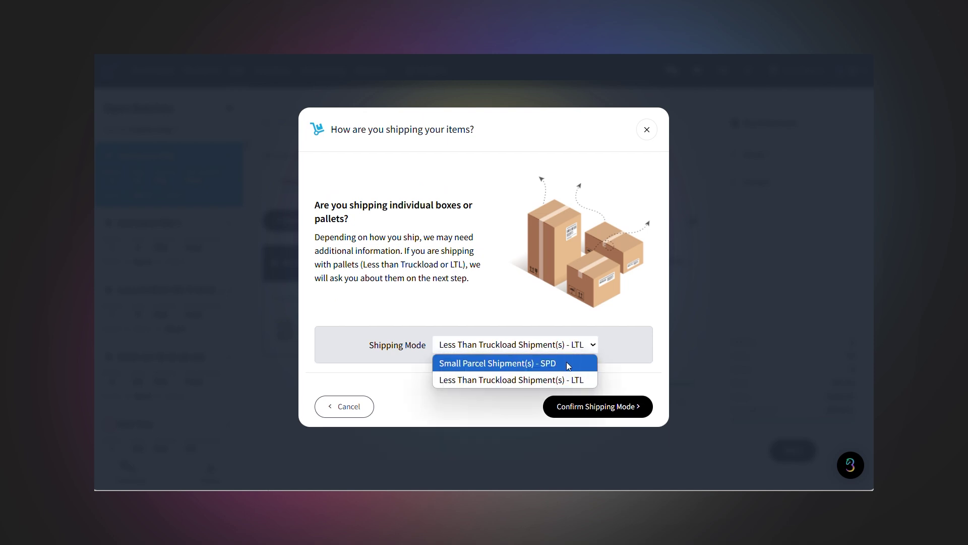
{"action": "left_click", "coordinate": [568, 363]}
{"action": "left_click", "coordinate": [606, 435]}
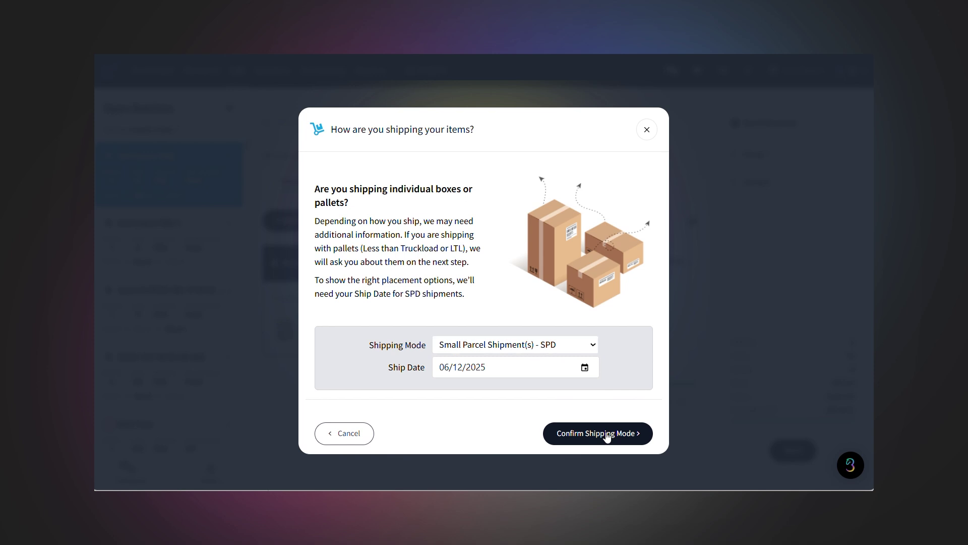
{"action": "left_click", "coordinate": [467, 374]}
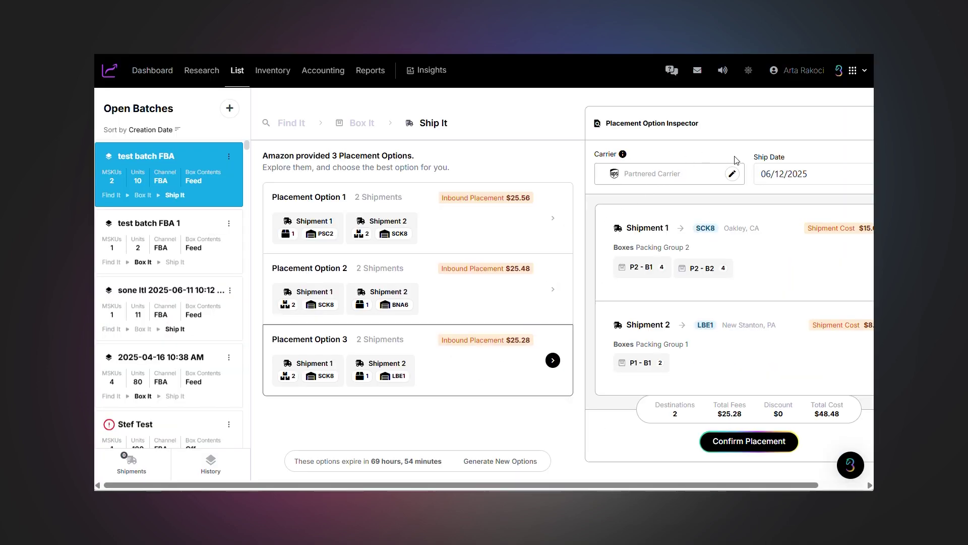
- Keep the partnered carrier, move the ship date to 06/20/2025, accept the $48.48 fees and purchase labels
{"action": "left_click", "coordinate": [732, 175]}
{"action": "left_click", "coordinate": [672, 228]}
{"action": "left_click", "coordinate": [774, 183]}
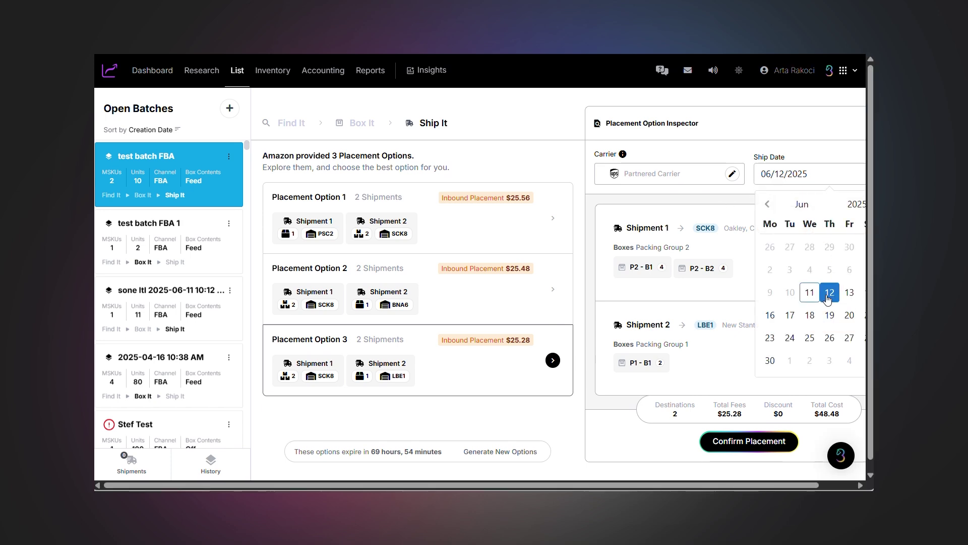
{"action": "left_click", "coordinate": [830, 316]}
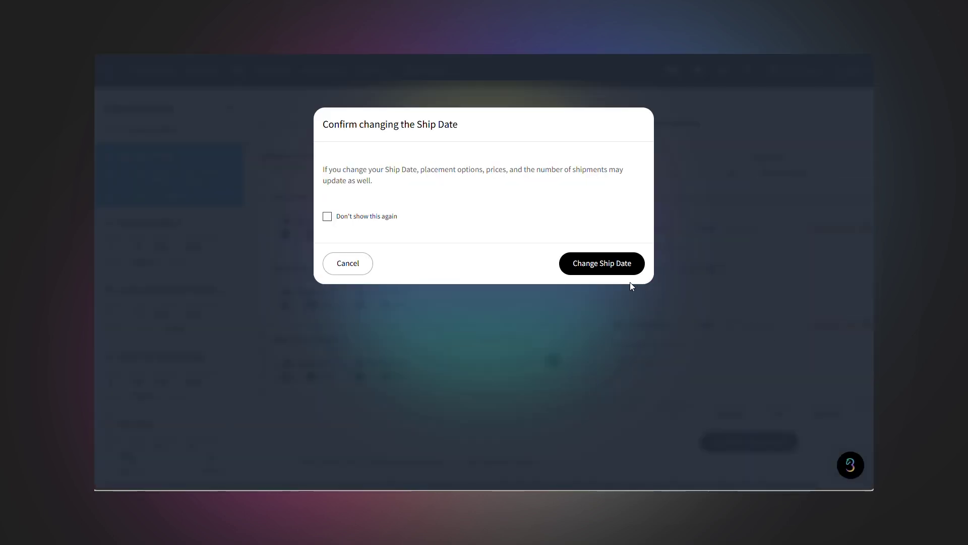
{"action": "left_click", "coordinate": [625, 267]}
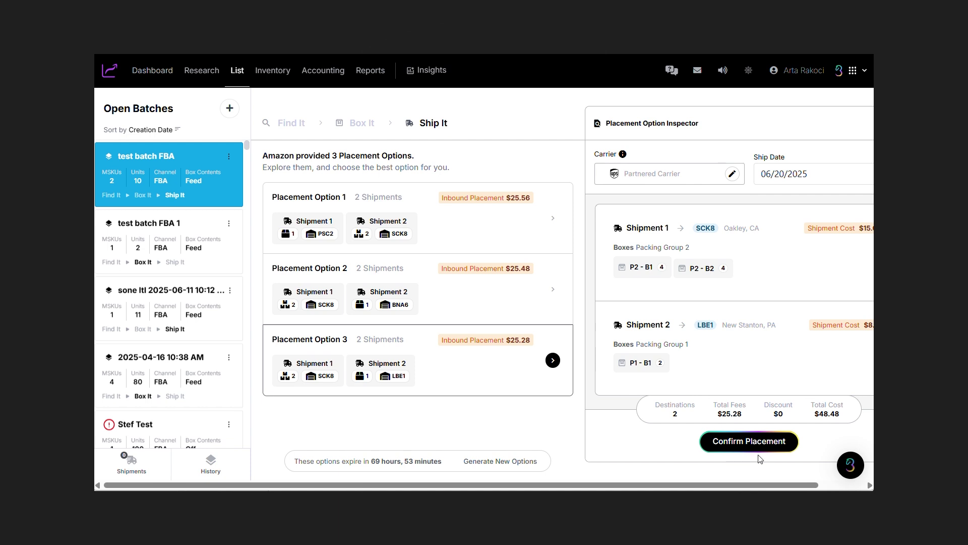
{"action": "left_click", "coordinate": [757, 443]}
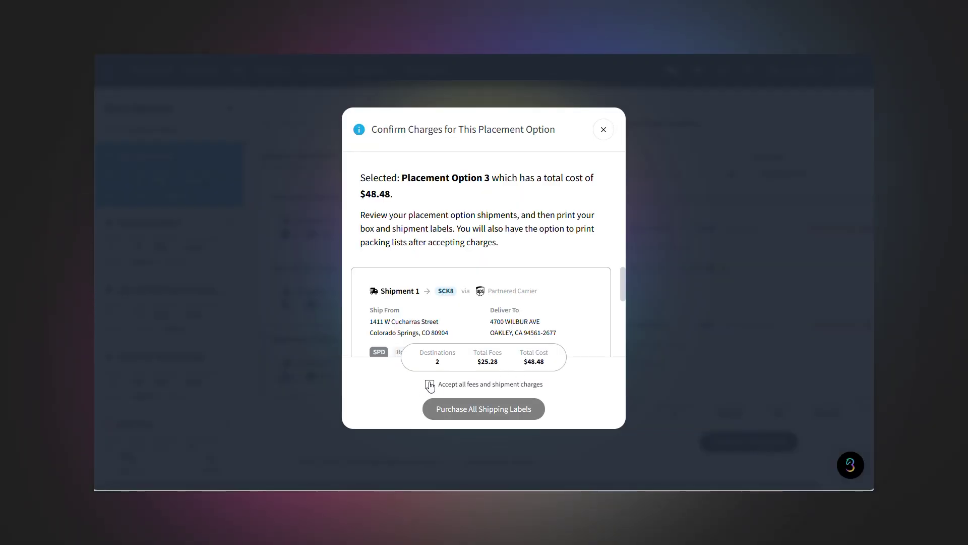
{"action": "left_click", "coordinate": [430, 385]}
{"action": "left_click", "coordinate": [489, 409]}
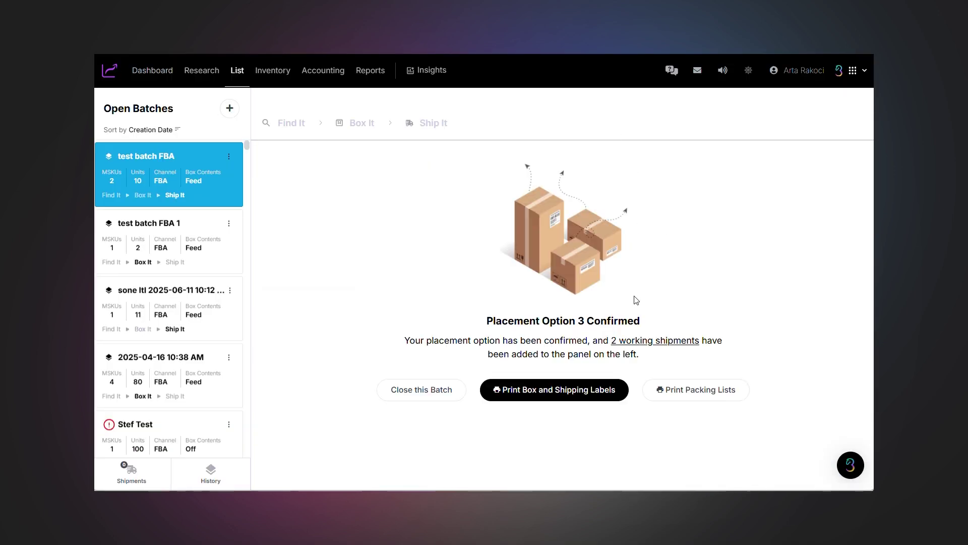
- Print box and shipping labels for both shipments, then close 'test batch FBA'
{"action": "left_click", "coordinate": [579, 393]}
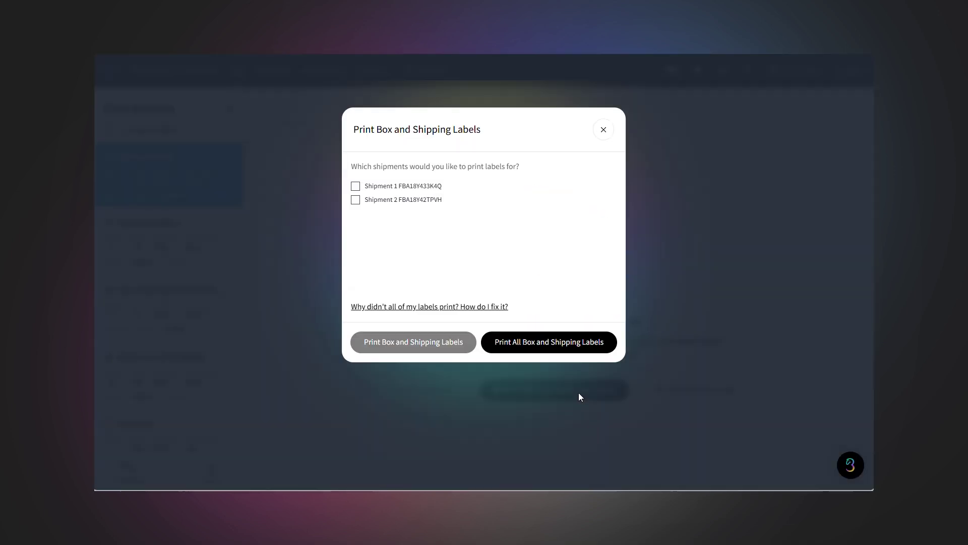
{"action": "left_click", "coordinate": [356, 186]}
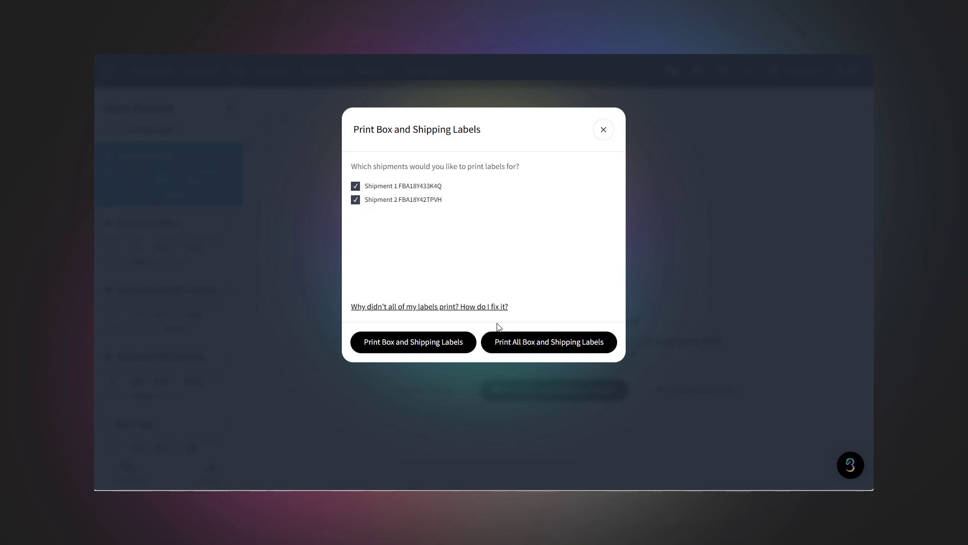
{"action": "left_click", "coordinate": [510, 347]}
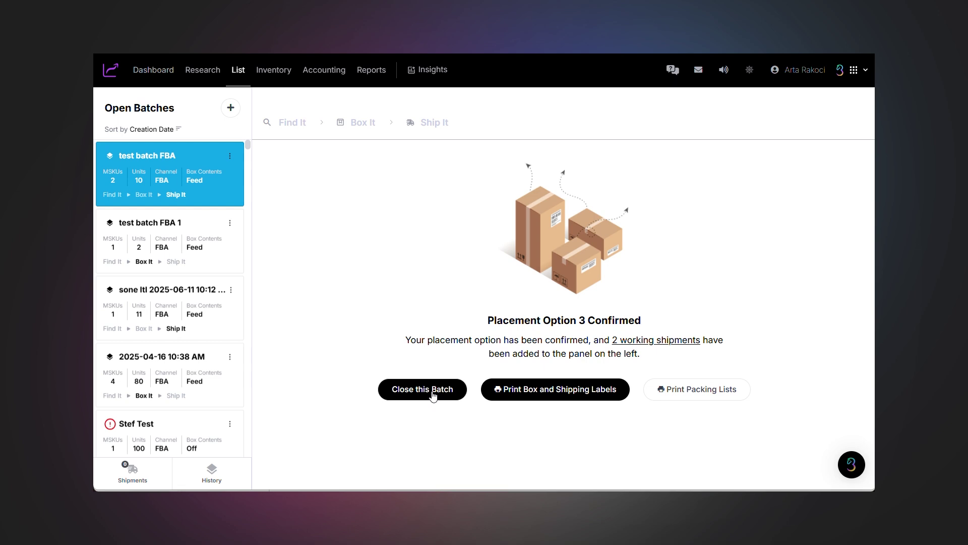
{"action": "left_click", "coordinate": [433, 392]}
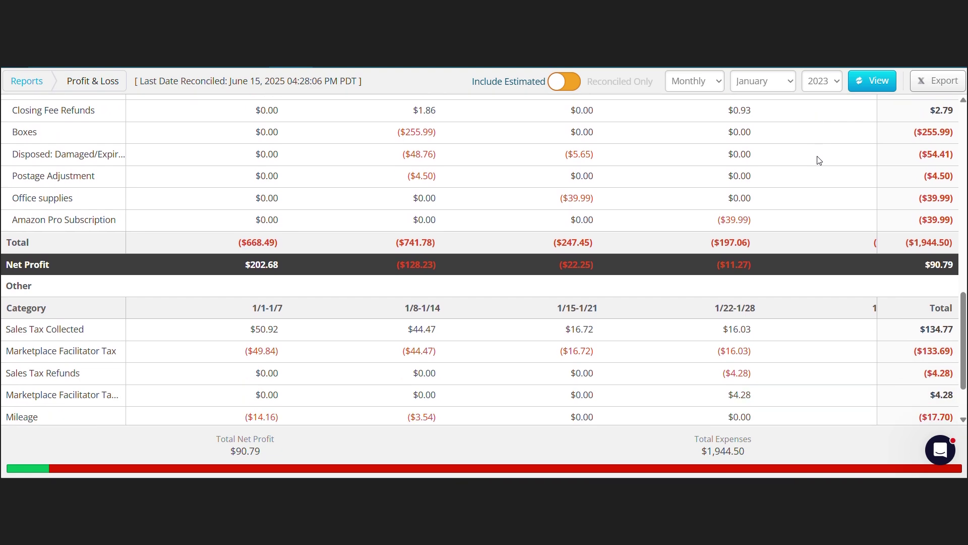
{"action": "scroll", "coordinate": [819, 160], "scroll_direction": "down", "scroll_amount": 2}
- Switch the Profit & Loss period from Monthly to Yearly 2023 and review the ($2,698.91) net loss
{"action": "scroll", "coordinate": [819, 160], "scroll_direction": "up", "scroll_amount": 6}
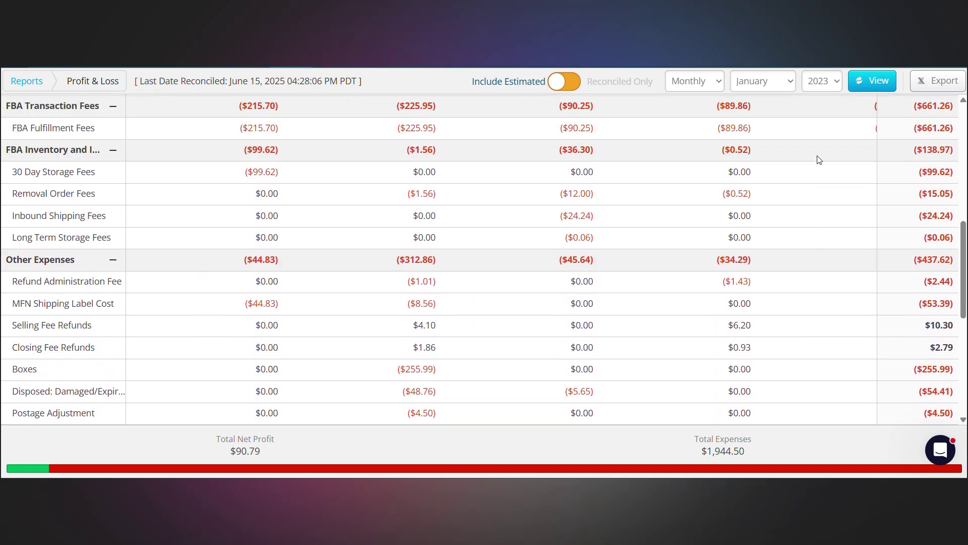
{"action": "scroll", "coordinate": [819, 160], "scroll_direction": "up", "scroll_amount": 10}
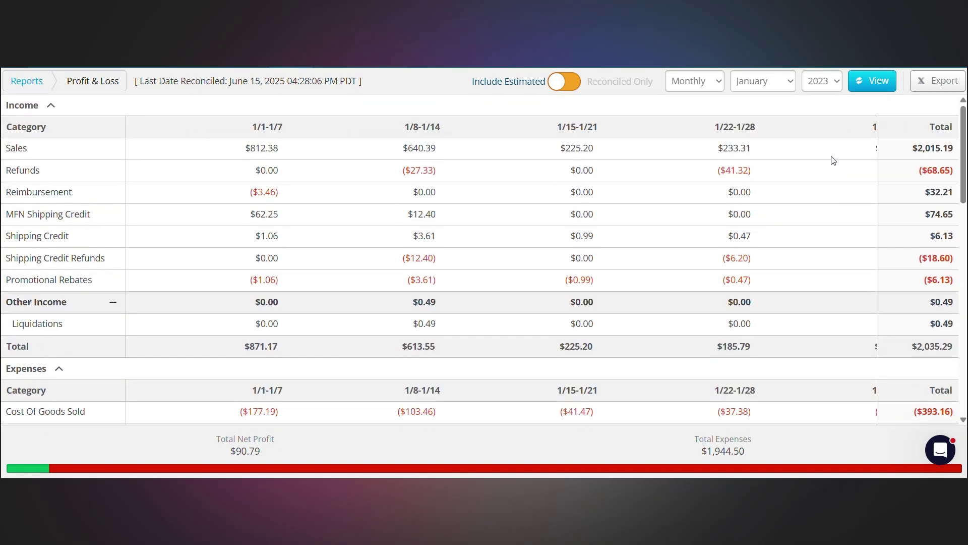
{"action": "left_click", "coordinate": [723, 88]}
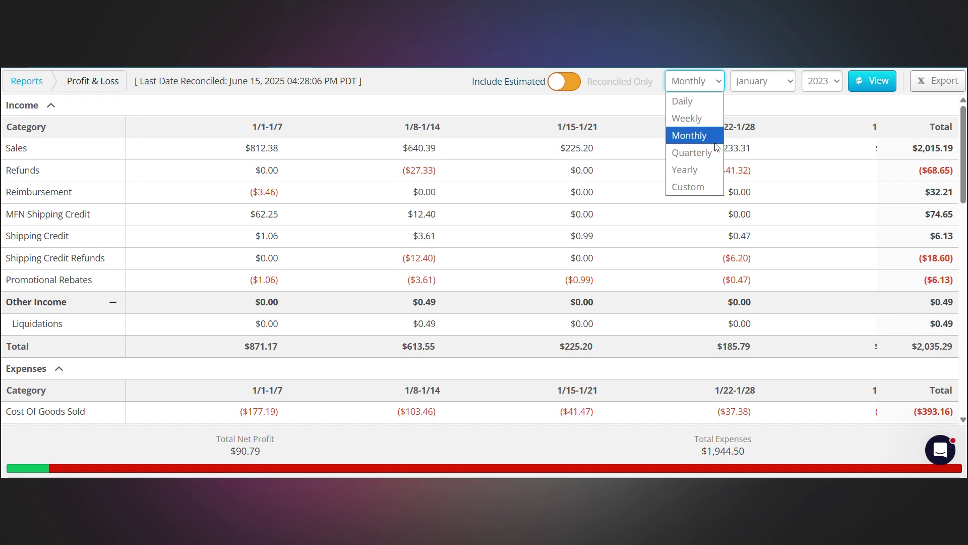
{"action": "left_click", "coordinate": [708, 166]}
{"action": "left_click", "coordinate": [869, 85]}
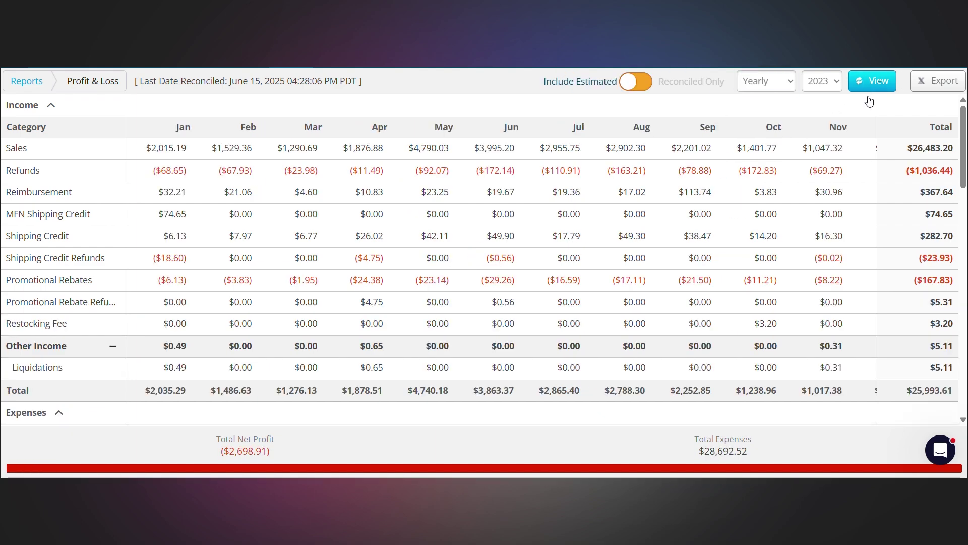
{"action": "scroll", "coordinate": [856, 138], "scroll_direction": "down", "scroll_amount": 5}
{"action": "scroll", "coordinate": [856, 137], "scroll_direction": "down", "scroll_amount": 10}
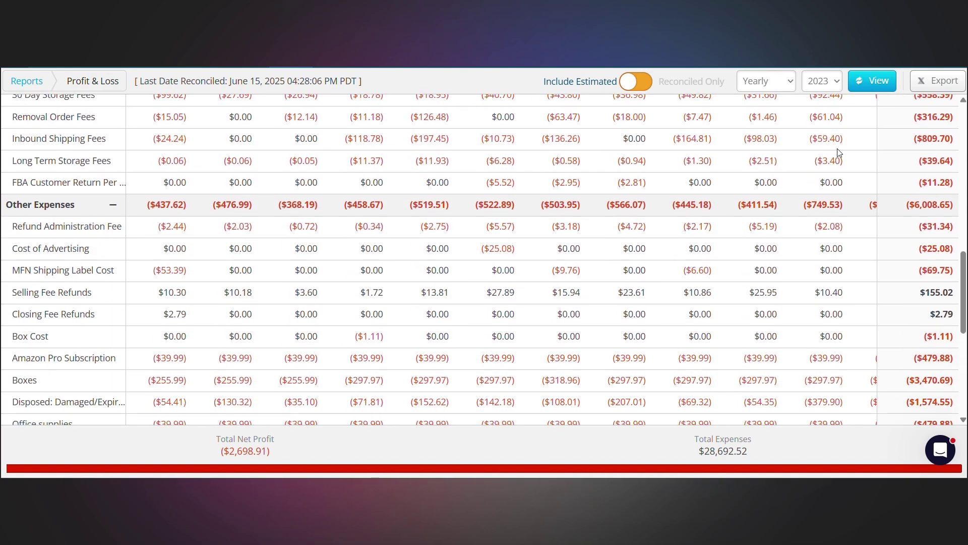
{"action": "scroll", "coordinate": [854, 174], "scroll_direction": "down", "scroll_amount": 3}
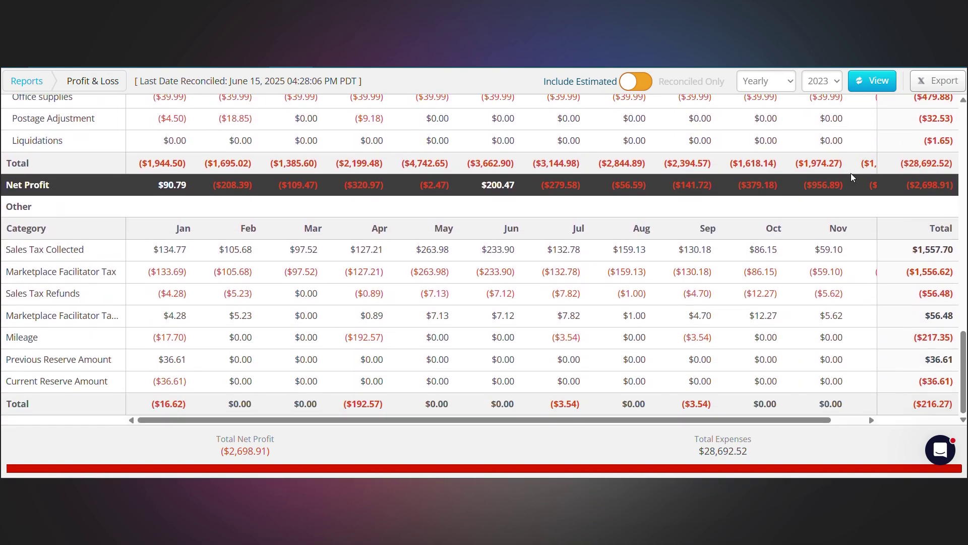
{"action": "scroll", "coordinate": [851, 174], "scroll_direction": "up", "scroll_amount": 7}
{"action": "scroll", "coordinate": [842, 184], "scroll_direction": "up", "scroll_amount": 15}
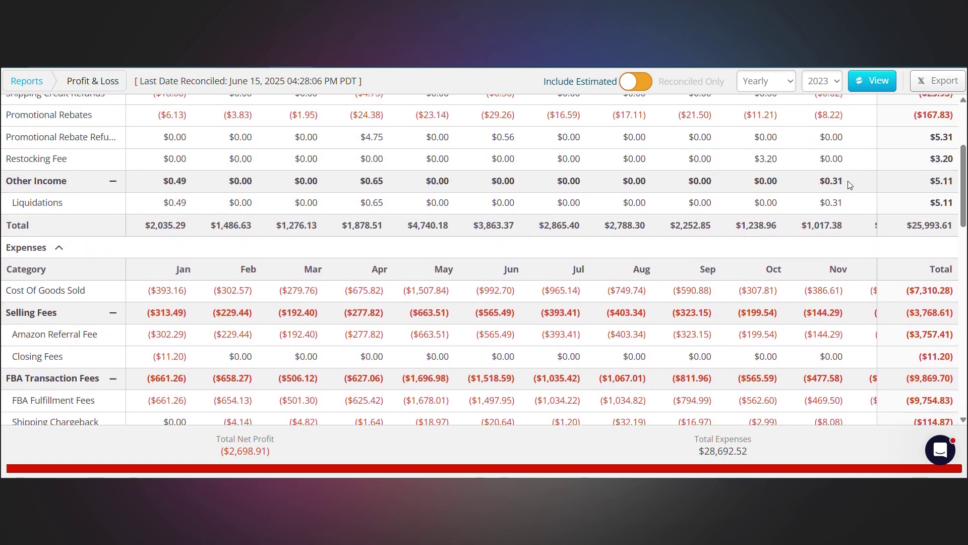